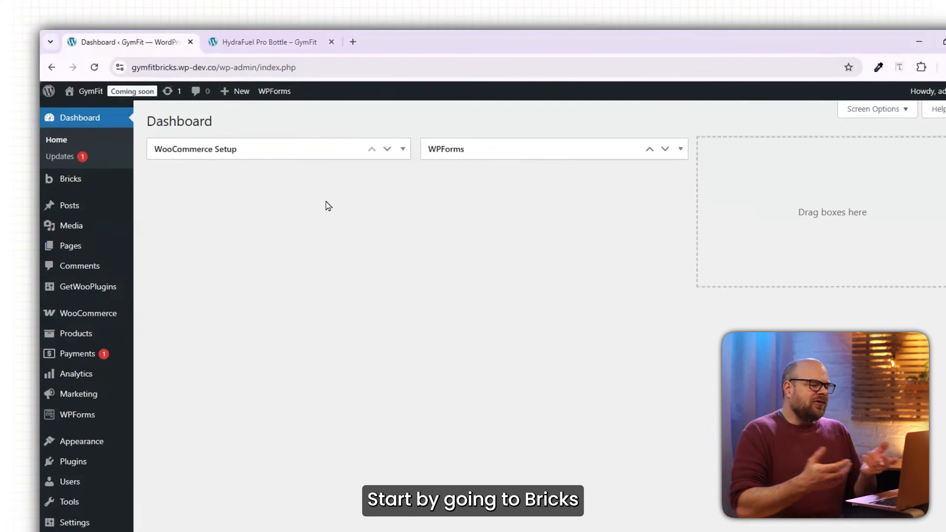
Open the form for adding a new Bricks template in a separate browser tab.
{"action": "mouse_move", "coordinate": [116, 181]}
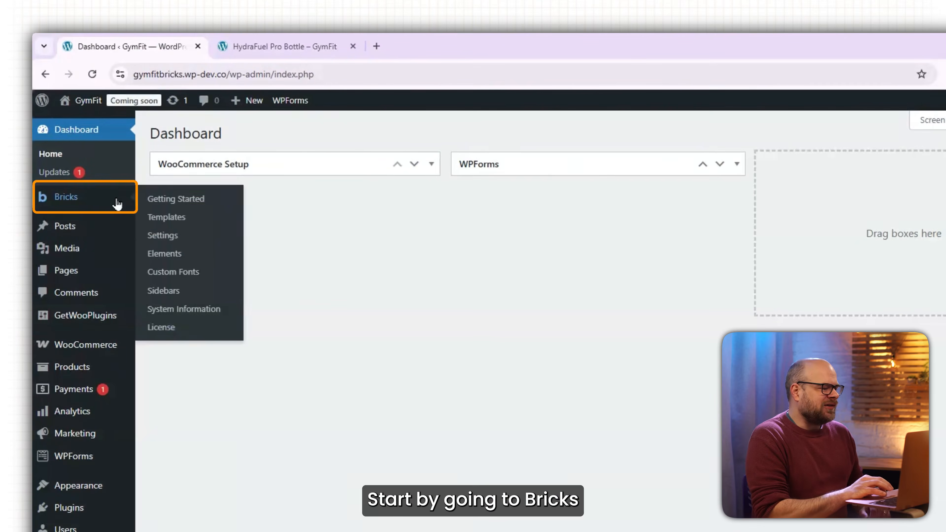
{"action": "left_click", "coordinate": [174, 225]}
{"action": "right_click", "coordinate": [298, 136]}
{"action": "left_click", "coordinate": [359, 149]}
{"action": "left_click", "coordinate": [436, 46]}
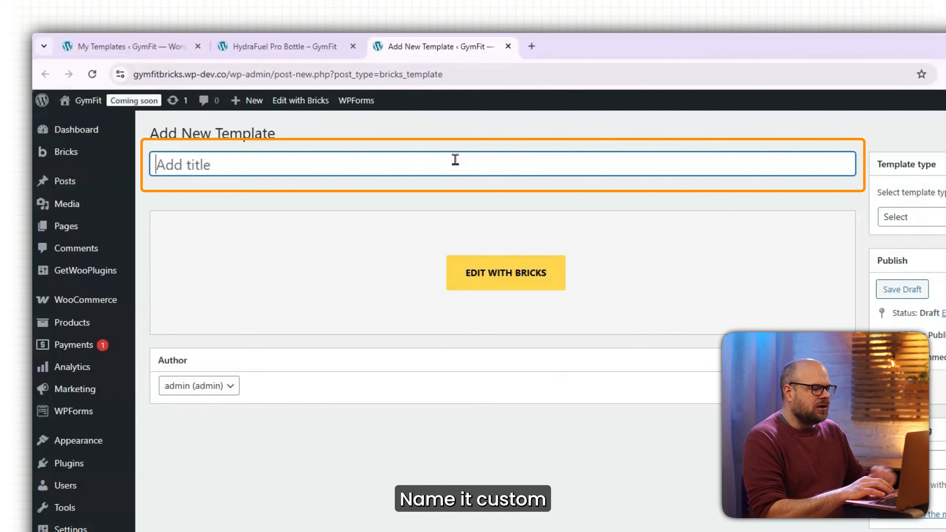
Title the template "Custom Single Product" and set its template type to WooCommerce - Single product.
{"action": "type", "text": "Custom S"}
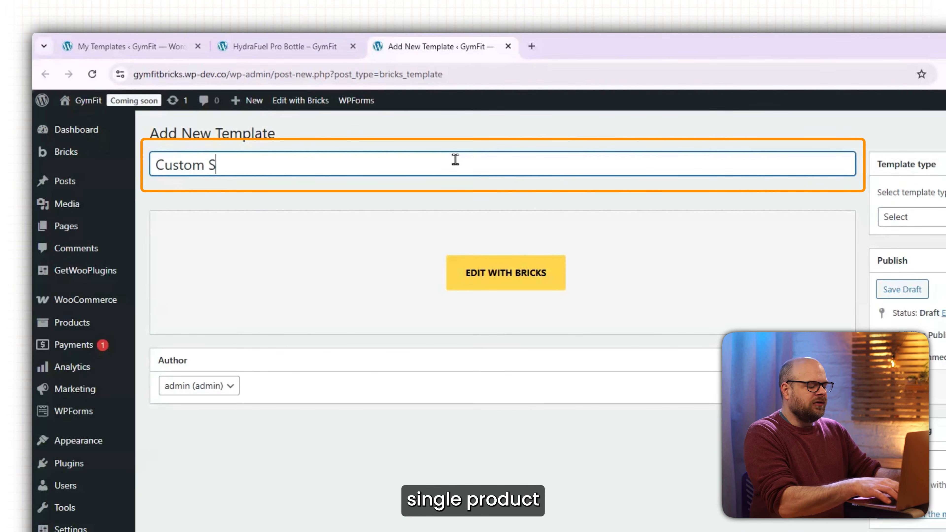
{"action": "type", "text": "ingle Produ"}
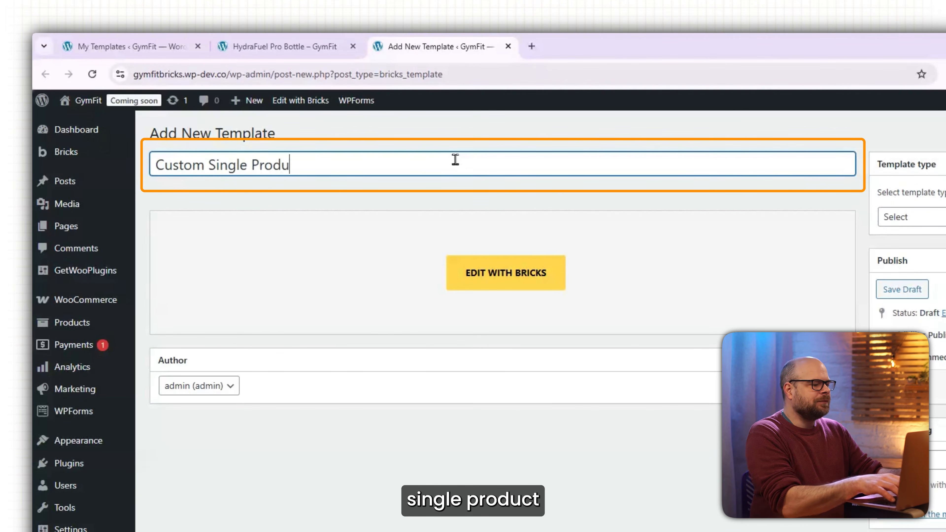
{"action": "type", "text": "ct"}
{"action": "left_click", "coordinate": [923, 217]}
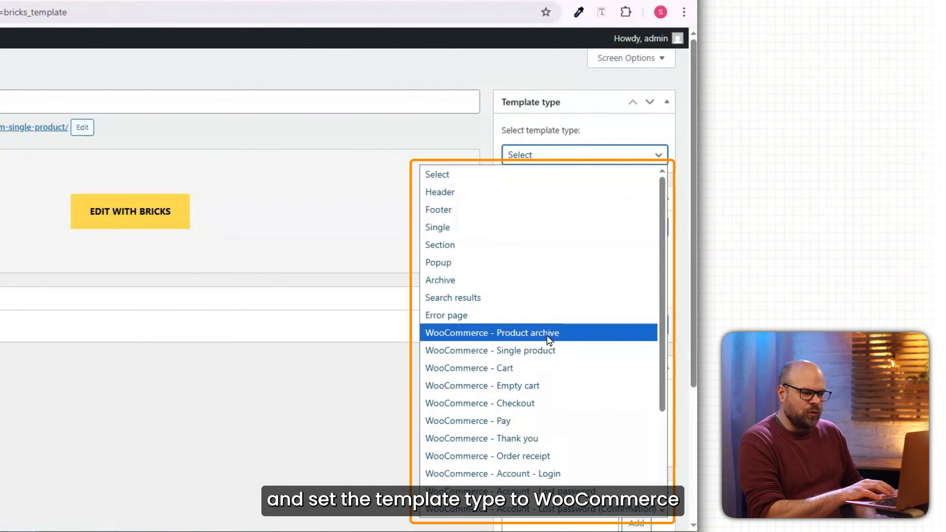
{"action": "left_click", "coordinate": [573, 350]}
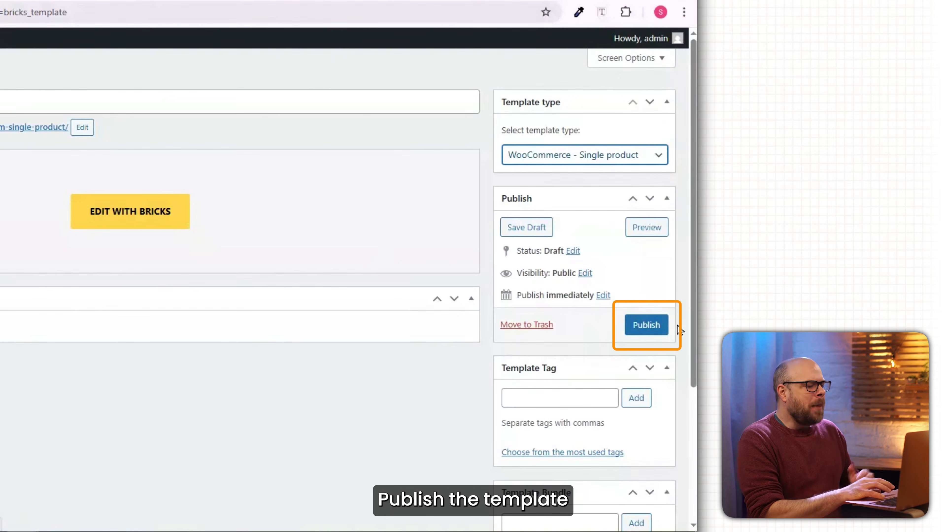
Publish the template and open it for editing in the Bricks builder.
{"action": "left_click", "coordinate": [656, 326]}
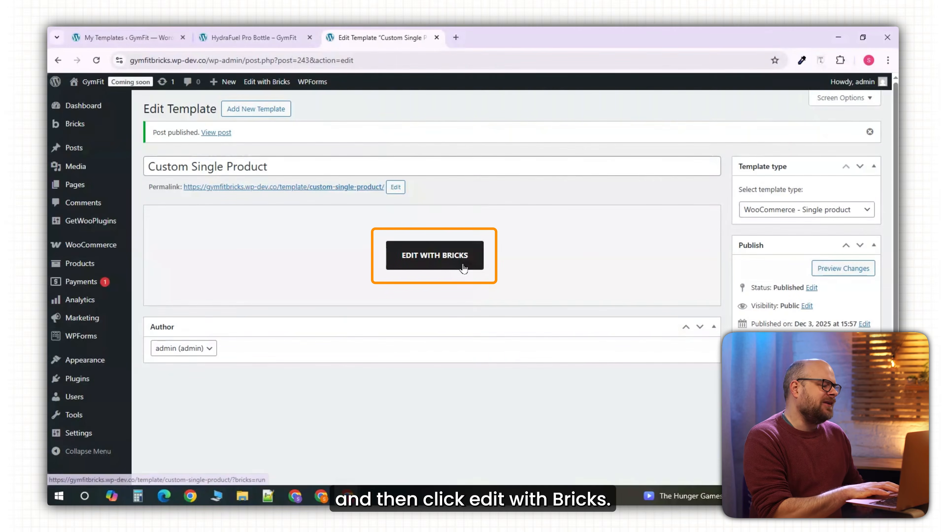
{"action": "left_click", "coordinate": [463, 267]}
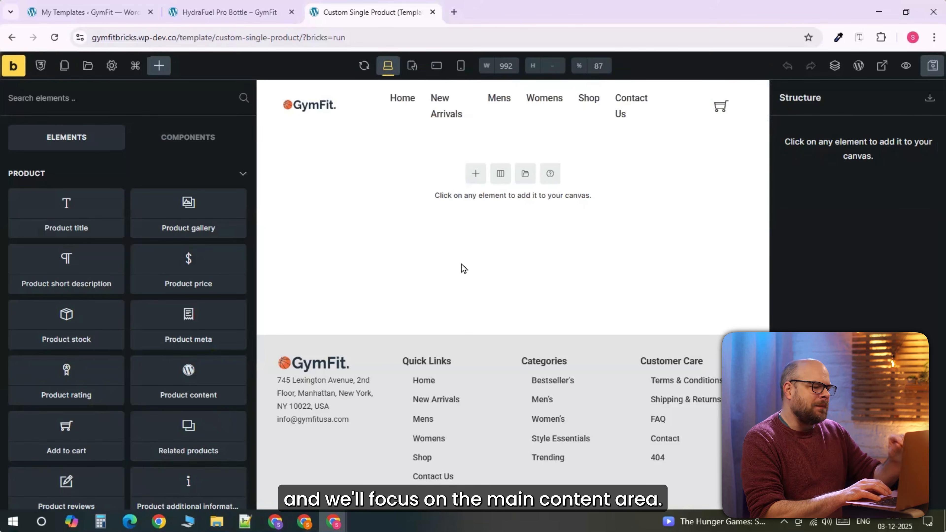
Add a new section to the empty canvas with a two-column 50/50 layout.
{"action": "left_click", "coordinate": [476, 174]}
{"action": "left_click", "coordinate": [507, 179]}
{"action": "left_click", "coordinate": [483, 205]}
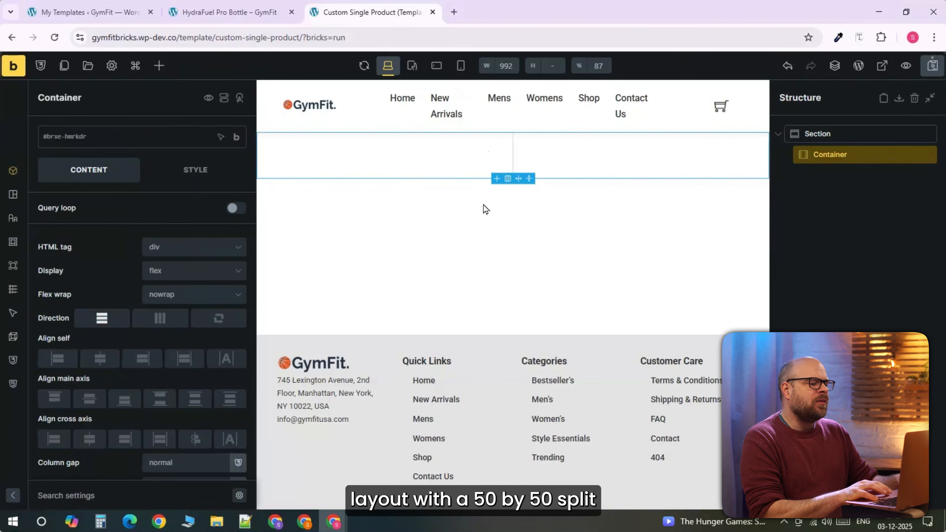
Insert a Product gallery element in the first column and set its product image size to large.
{"action": "left_click", "coordinate": [466, 166]}
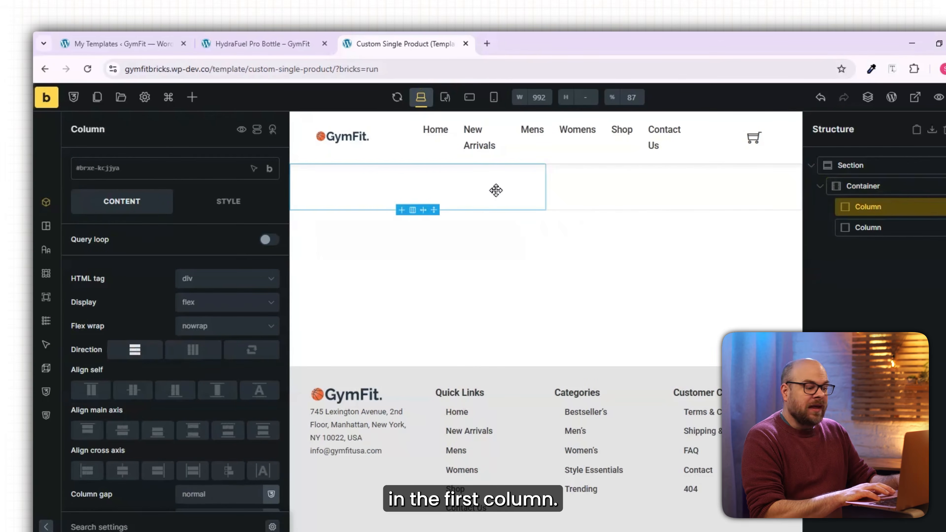
{"action": "left_click", "coordinate": [192, 97]}
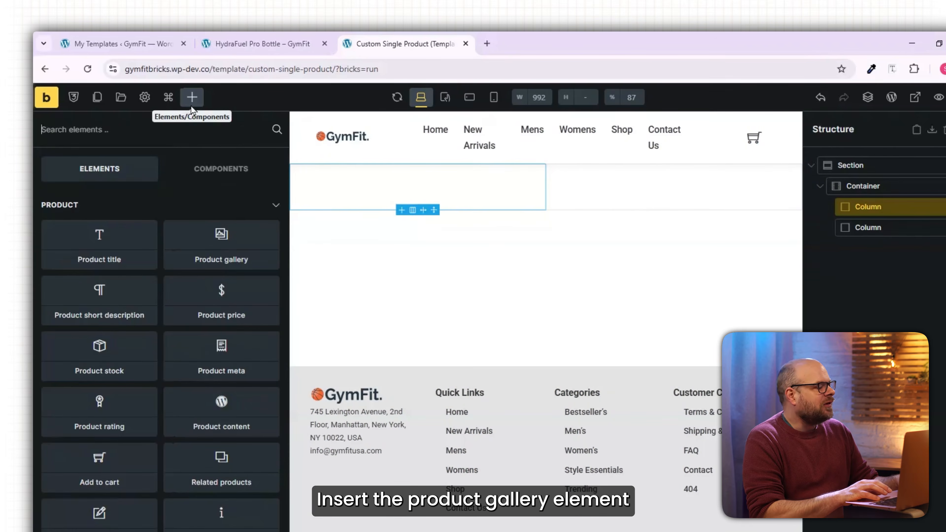
{"action": "left_click", "coordinate": [221, 238]}
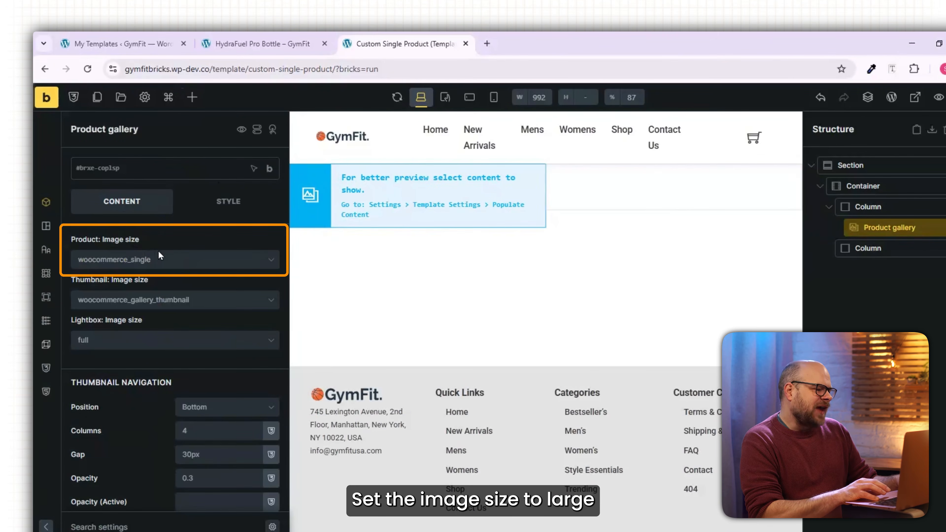
{"action": "left_click", "coordinate": [179, 262]}
{"action": "left_click", "coordinate": [151, 337]}
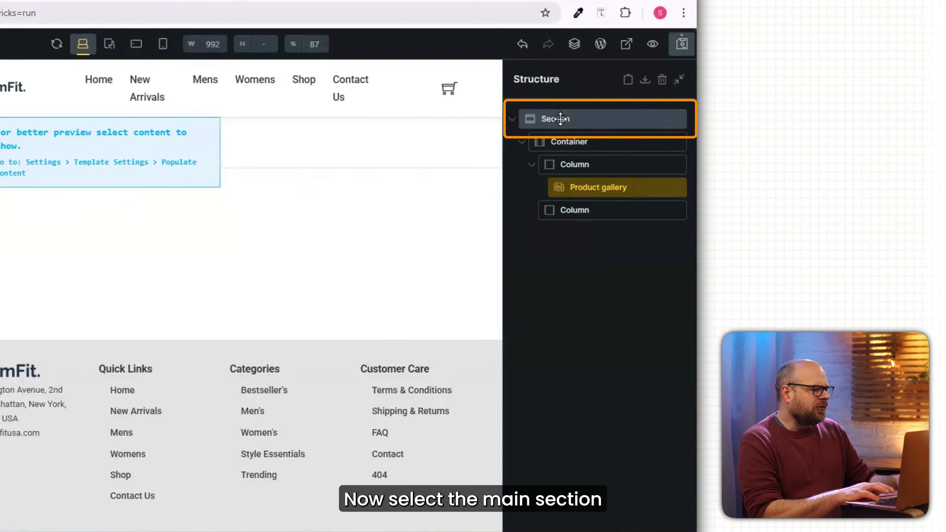
Set the main section's width to 90%.
{"action": "left_click", "coordinate": [560, 118]}
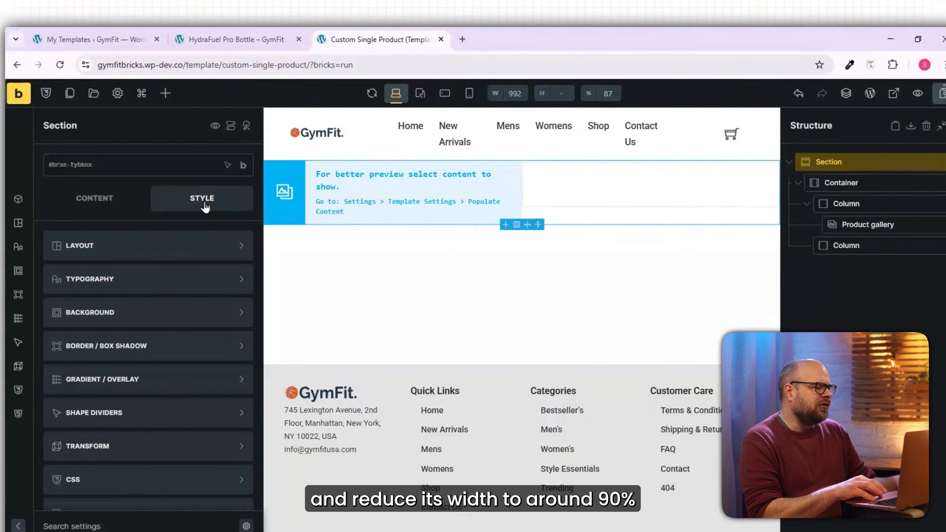
{"action": "left_click", "coordinate": [156, 245]}
{"action": "scroll", "coordinate": [175, 372], "scroll_direction": "down", "scroll_amount": 5}
{"action": "left_click", "coordinate": [175, 413]}
{"action": "type", "text": "90"}
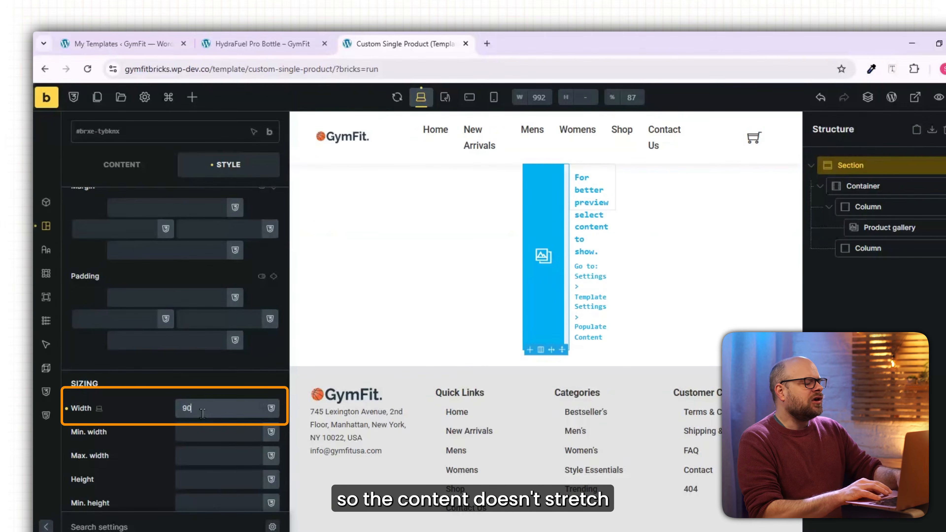
{"action": "type", "text": "%"}
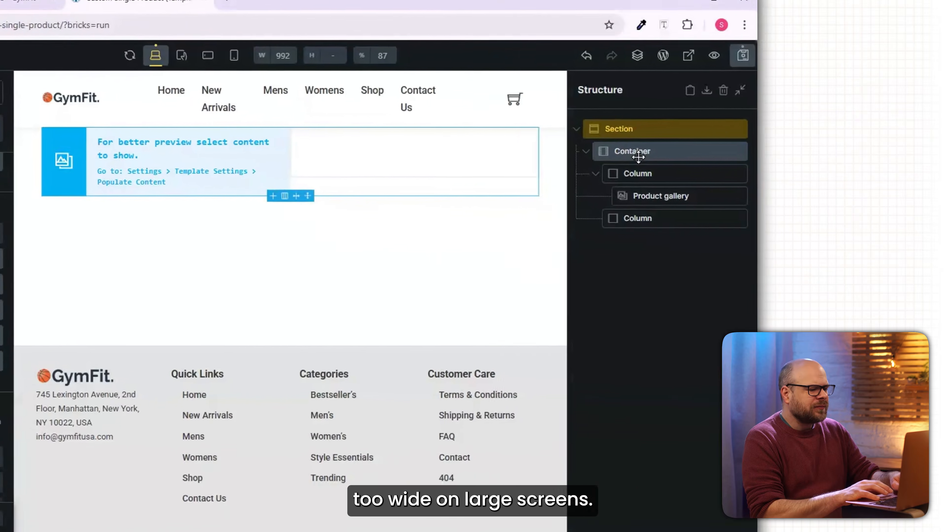
Set the column gap of the container holding both columns to 20.
{"action": "left_click", "coordinate": [862, 186]}
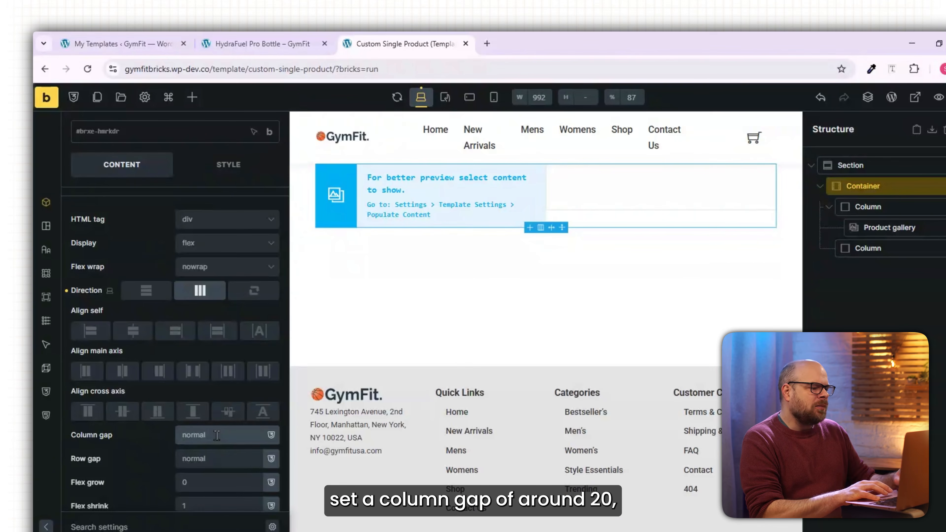
{"action": "left_click", "coordinate": [217, 435]}
{"action": "type", "text": "20"}
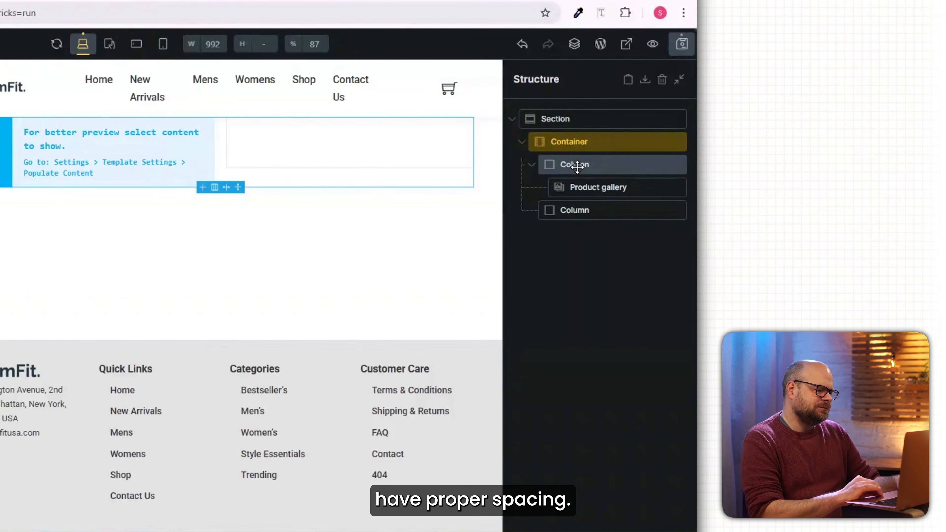
Add Product title, Product rating, Product short description, Product price, Add to cart and Product meta elements, in that order, to the second column.
{"action": "left_click", "coordinate": [577, 210]}
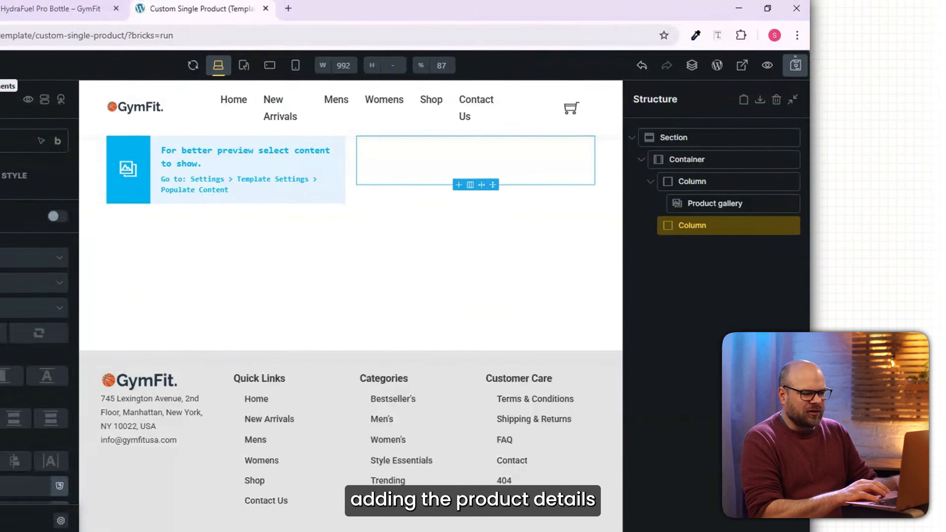
{"action": "left_click", "coordinate": [192, 96]}
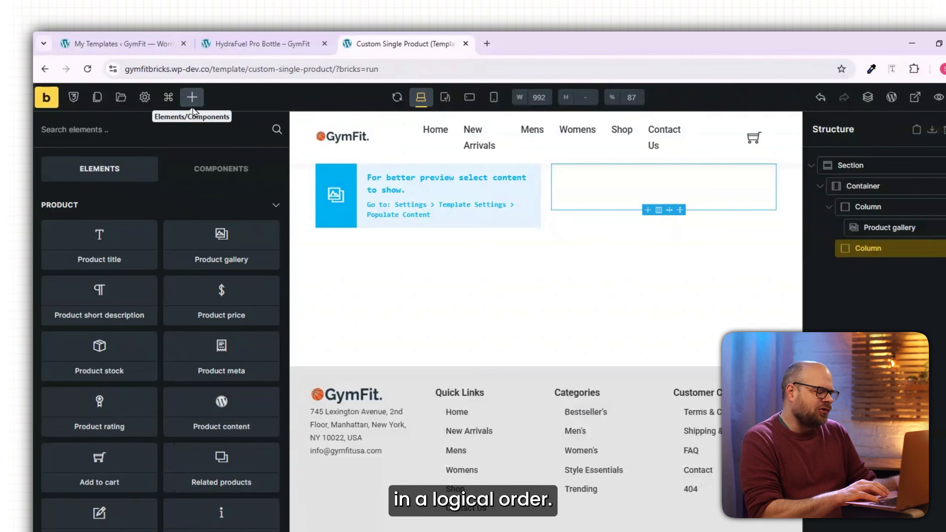
{"action": "left_click", "coordinate": [98, 241]}
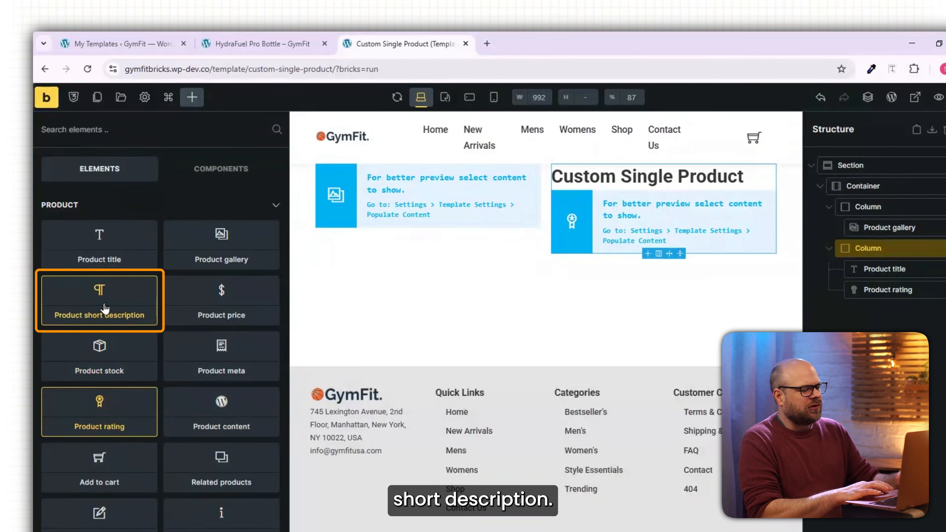
{"action": "left_click", "coordinate": [227, 296]}
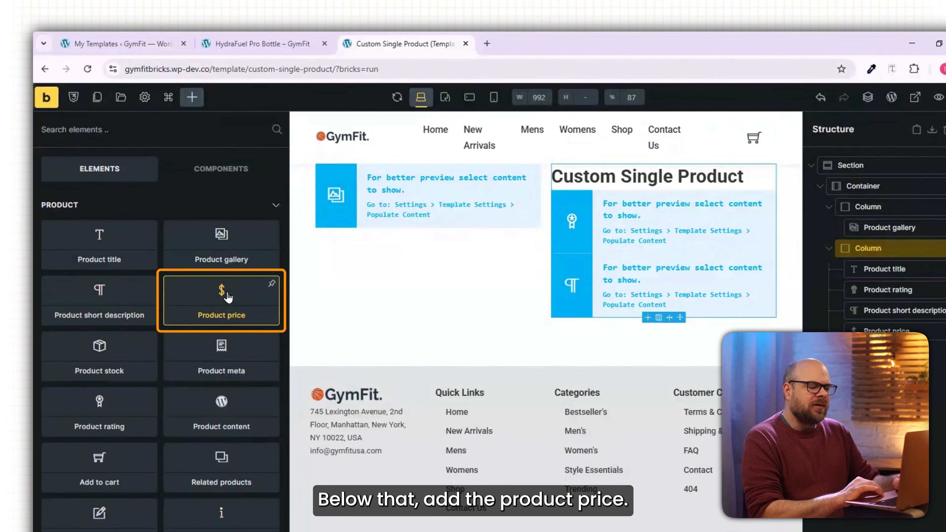
{"action": "left_click", "coordinate": [111, 461]}
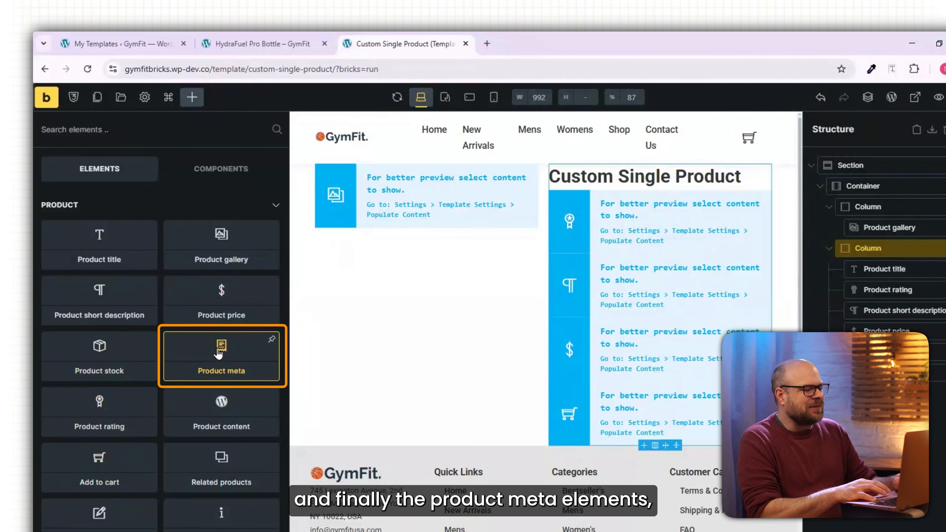
{"action": "left_click", "coordinate": [219, 353]}
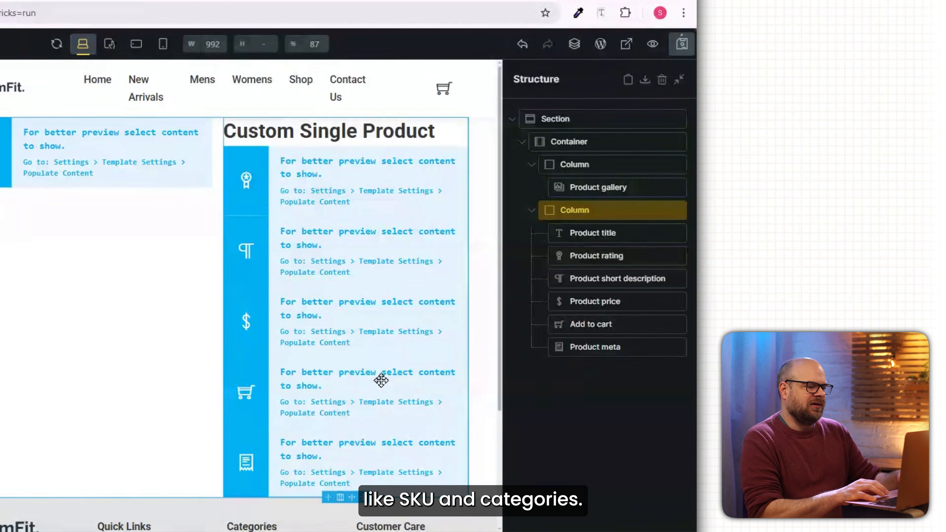
Populate the template preview with content type Archive (Term) and term Accessories (Product categories), and apply the preview.
{"action": "left_click", "coordinate": [619, 235]}
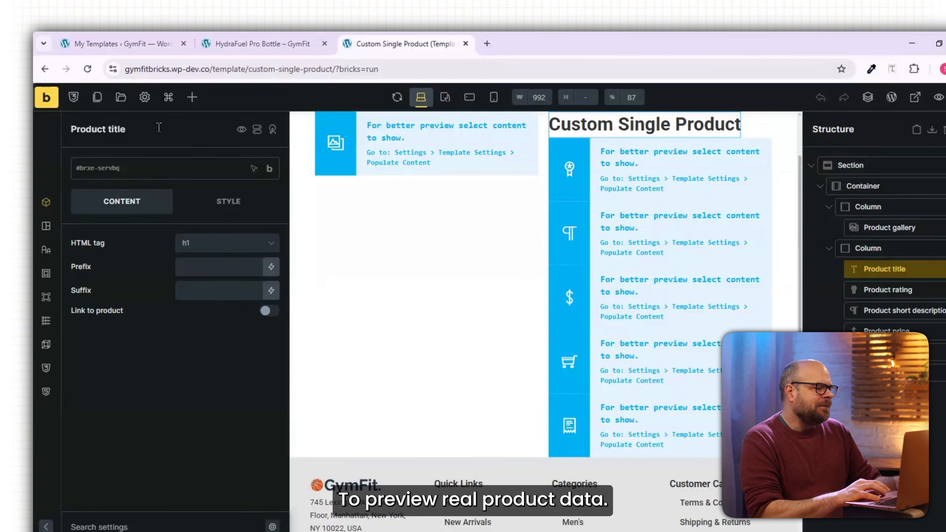
{"action": "left_click", "coordinate": [146, 105]}
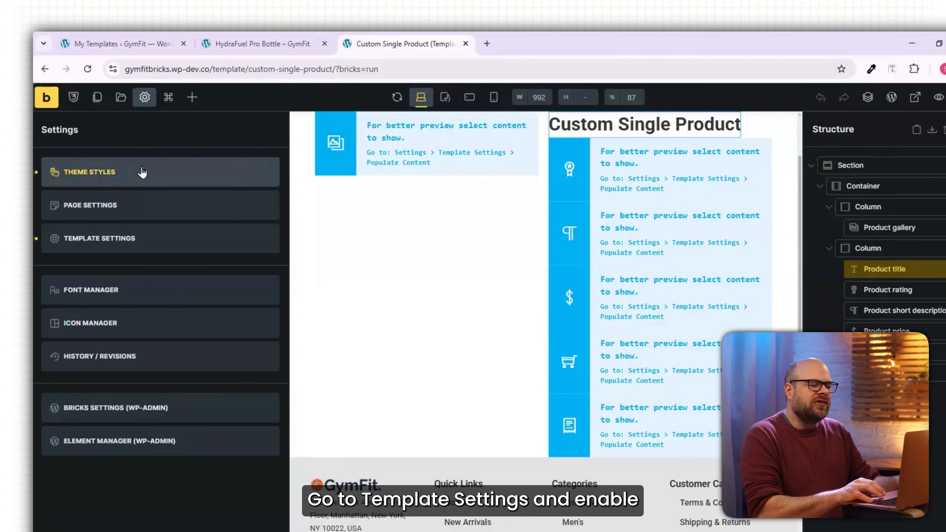
{"action": "left_click", "coordinate": [131, 237]}
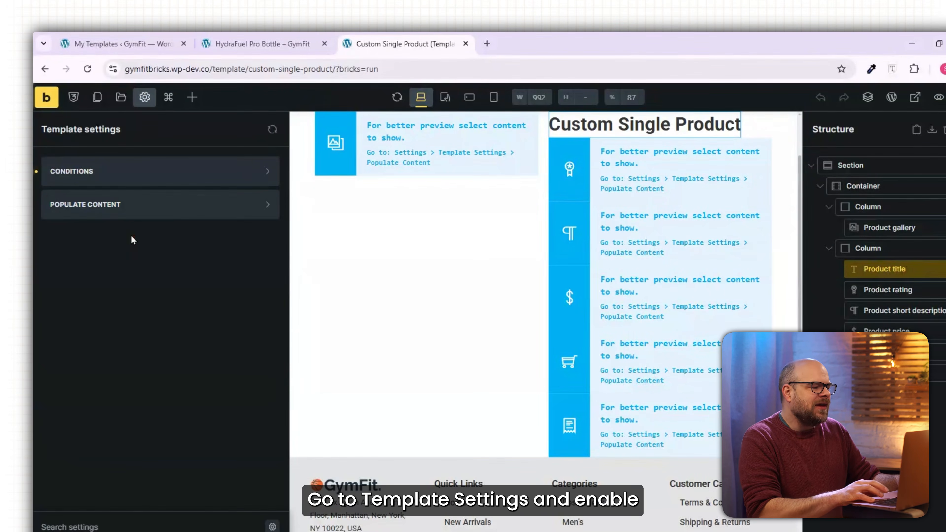
{"action": "left_click", "coordinate": [88, 214]}
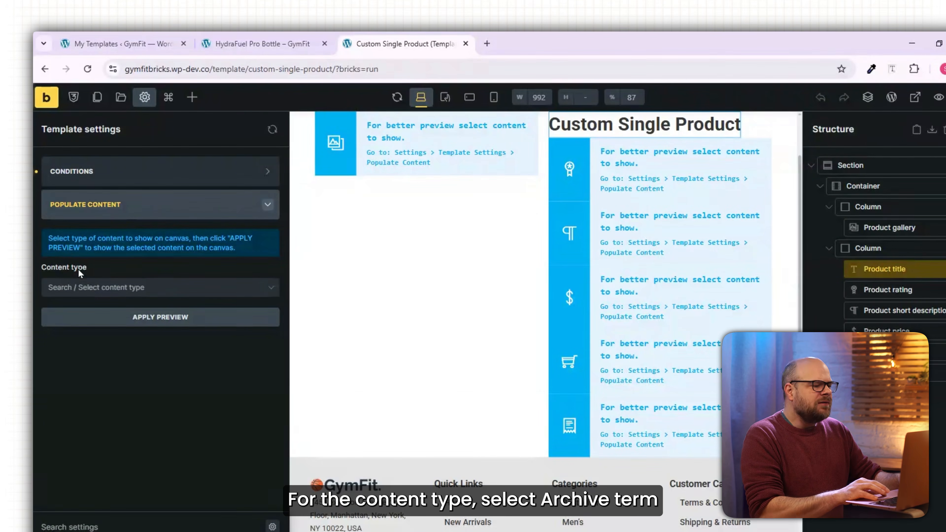
{"action": "left_click", "coordinate": [119, 288]}
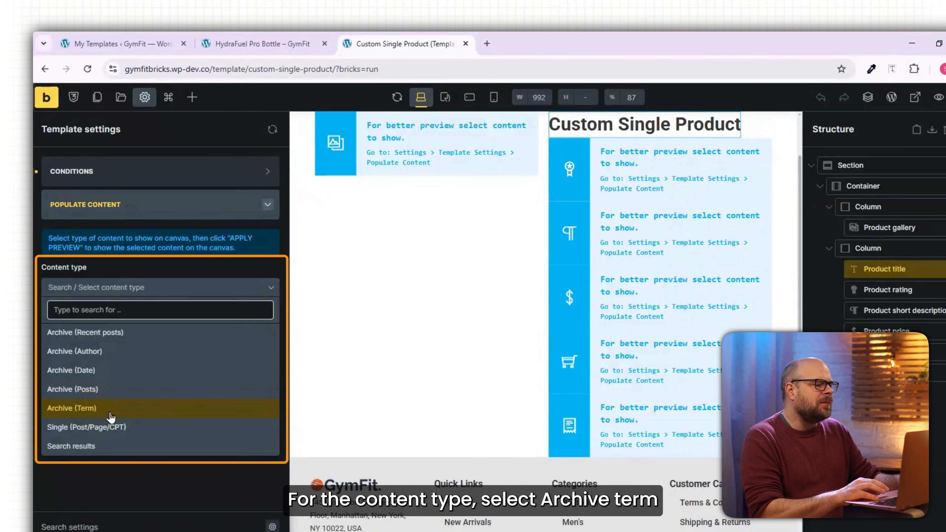
{"action": "left_click", "coordinate": [110, 413]}
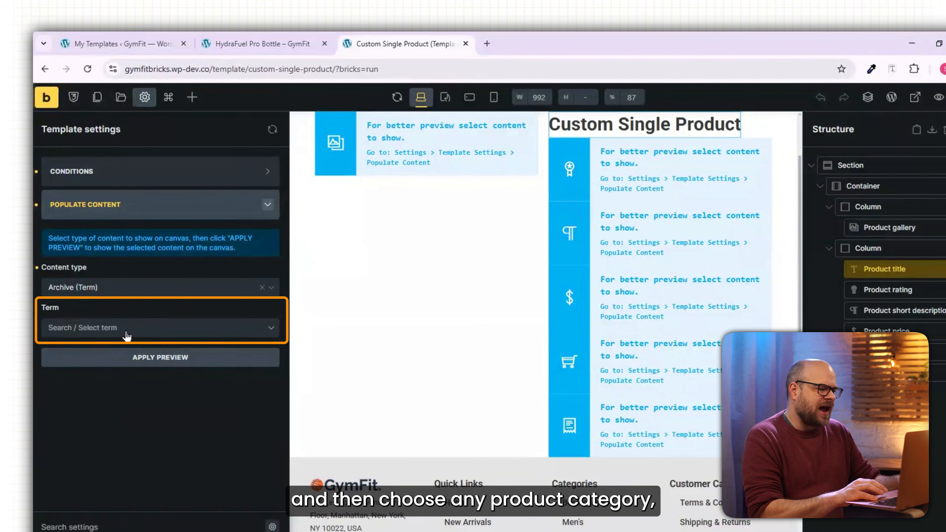
{"action": "left_click", "coordinate": [127, 336]}
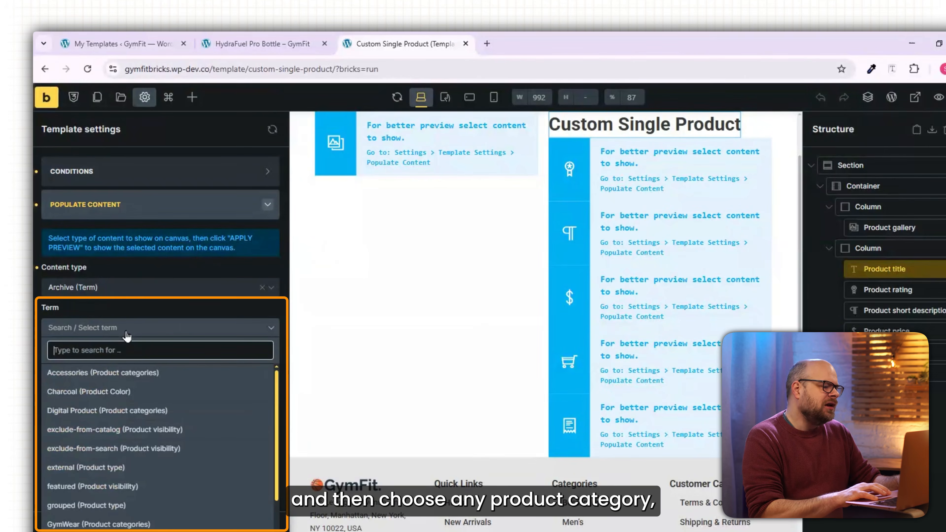
{"action": "left_click", "coordinate": [111, 374]}
{"action": "left_click", "coordinate": [250, 359]}
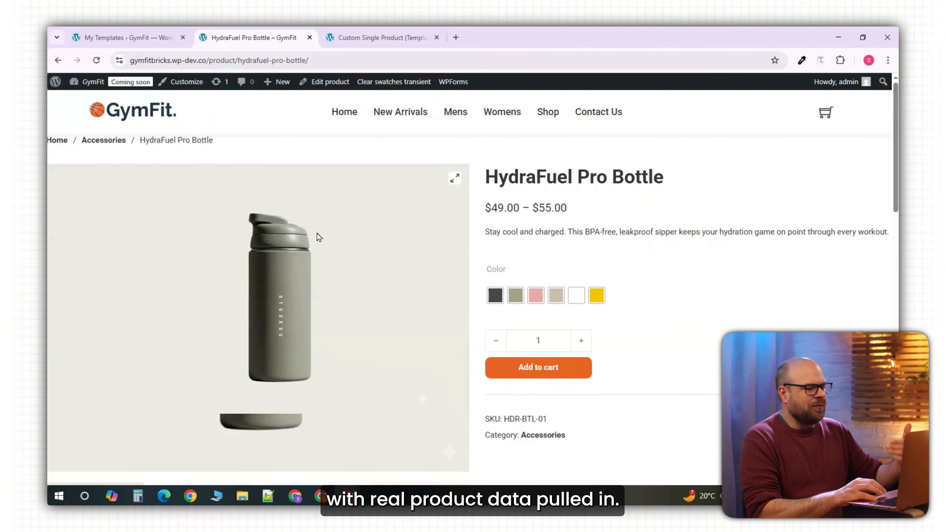
Examine the HydraFuel Pro Bottle product page from the product details down to the description.
{"action": "scroll", "coordinate": [710, 462], "scroll_direction": "down", "scroll_amount": 10}
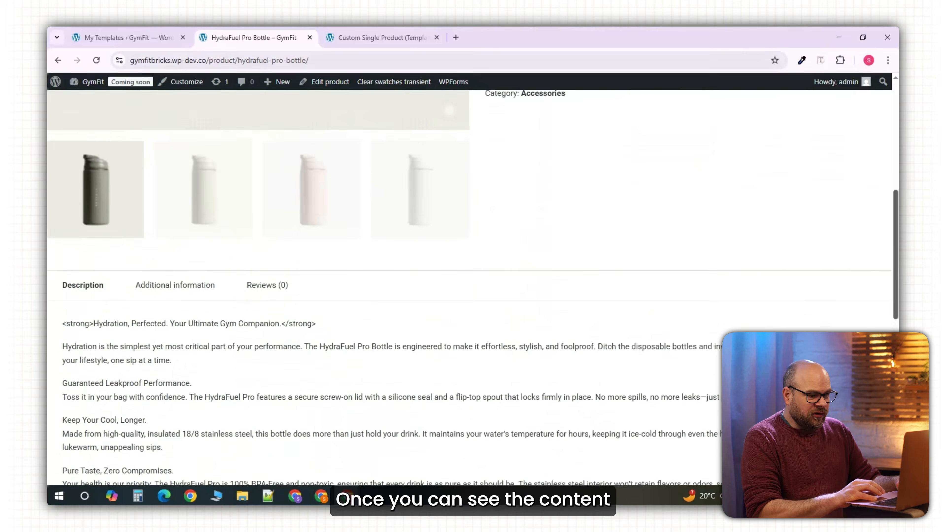
{"action": "scroll", "coordinate": [710, 463], "scroll_direction": "up", "scroll_amount": 2}
{"action": "scroll", "coordinate": [469, 287], "scroll_direction": "up", "scroll_amount": 7}
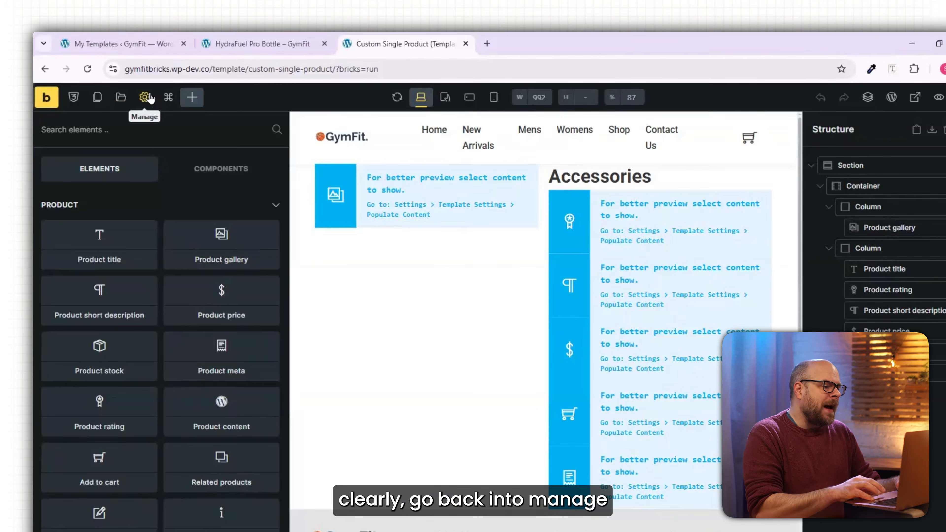
Remove the existing display condition in the template settings.
{"action": "left_click", "coordinate": [149, 98]}
{"action": "left_click", "coordinate": [61, 235]}
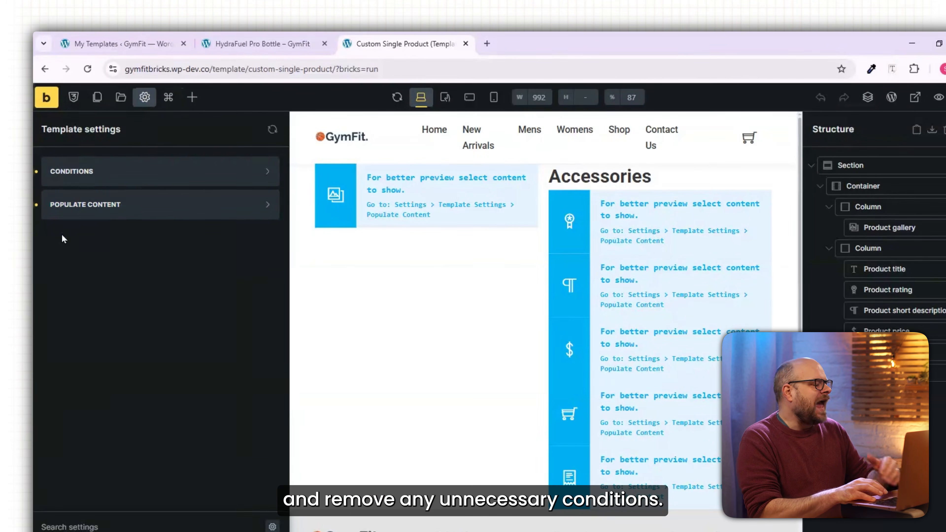
{"action": "left_click", "coordinate": [86, 175]}
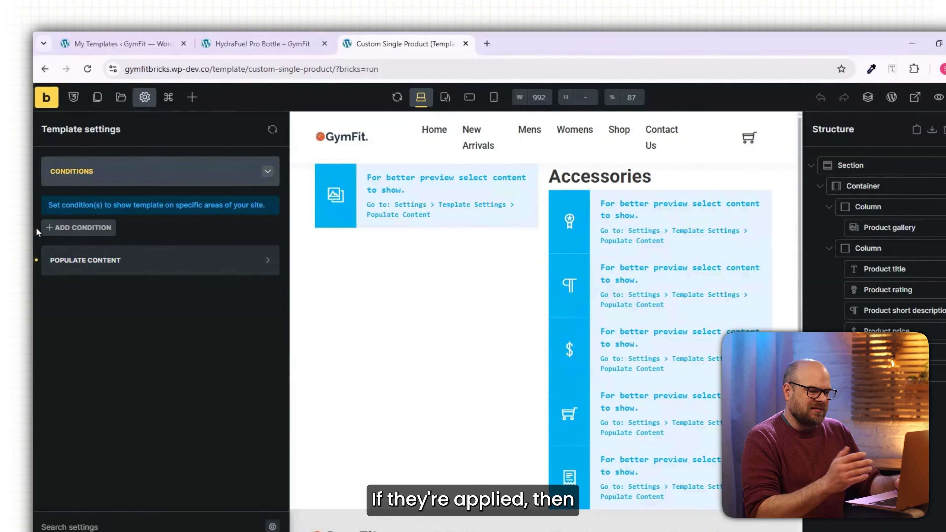
Check the custom layout on the live HydraFuel Pro Bottle product page, from the product details down to the footer.
{"action": "left_click", "coordinate": [98, 266]}
{"action": "left_click", "coordinate": [144, 362]}
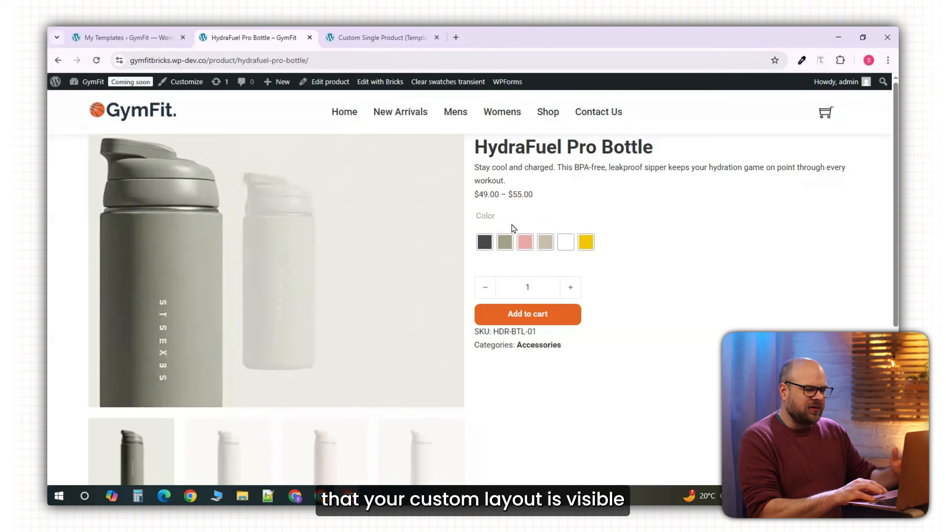
{"action": "scroll", "coordinate": [665, 209], "scroll_direction": "down", "scroll_amount": 3}
{"action": "scroll", "coordinate": [470, 290], "scroll_direction": "down", "scroll_amount": 2}
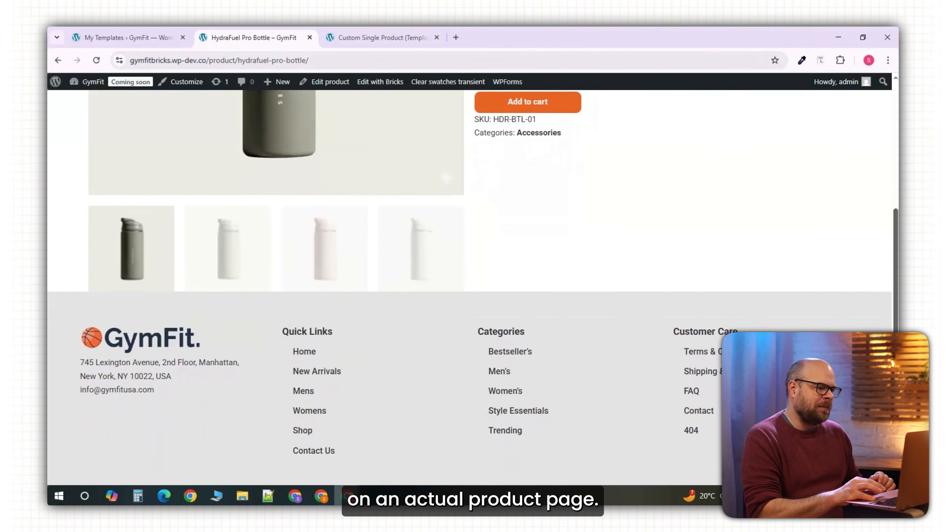
{"action": "scroll", "coordinate": [469, 290], "scroll_direction": "up", "scroll_amount": 6}
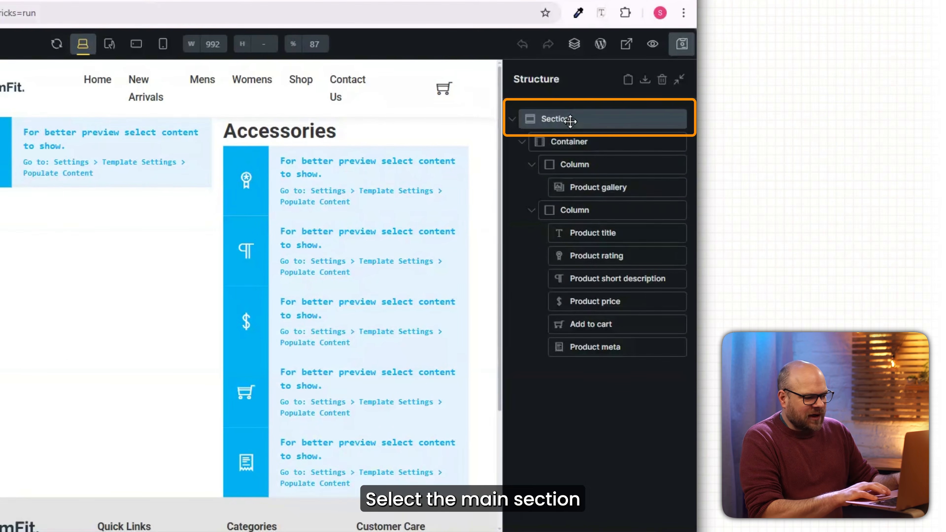
Set the top and bottom padding of the main product section to 30.
{"action": "left_click", "coordinate": [570, 121]}
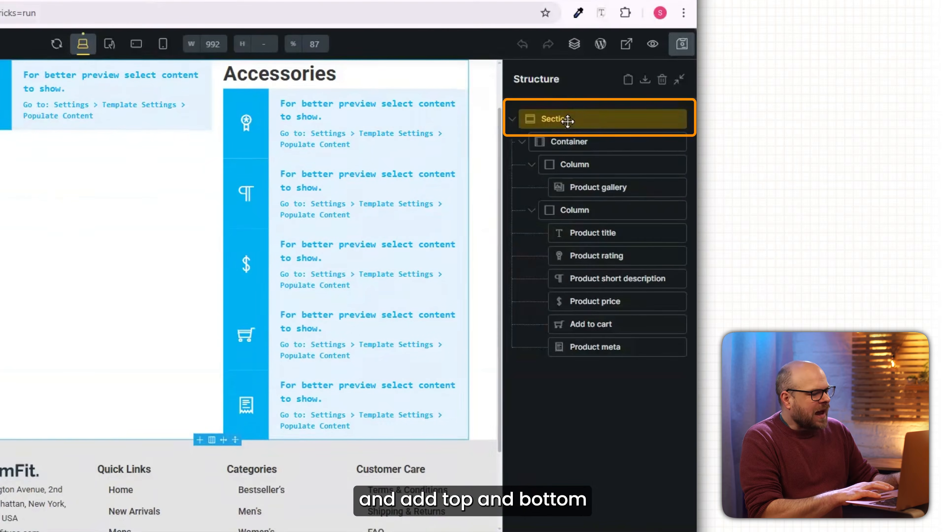
{"action": "left_click", "coordinate": [195, 417]}
{"action": "type", "text": "30"}
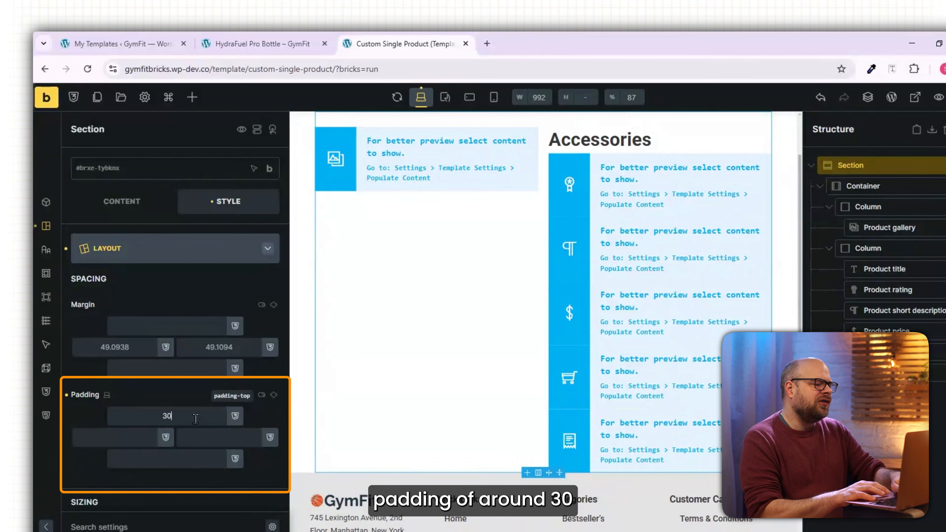
{"action": "left_click", "coordinate": [193, 459]}
{"action": "type", "text": "30"}
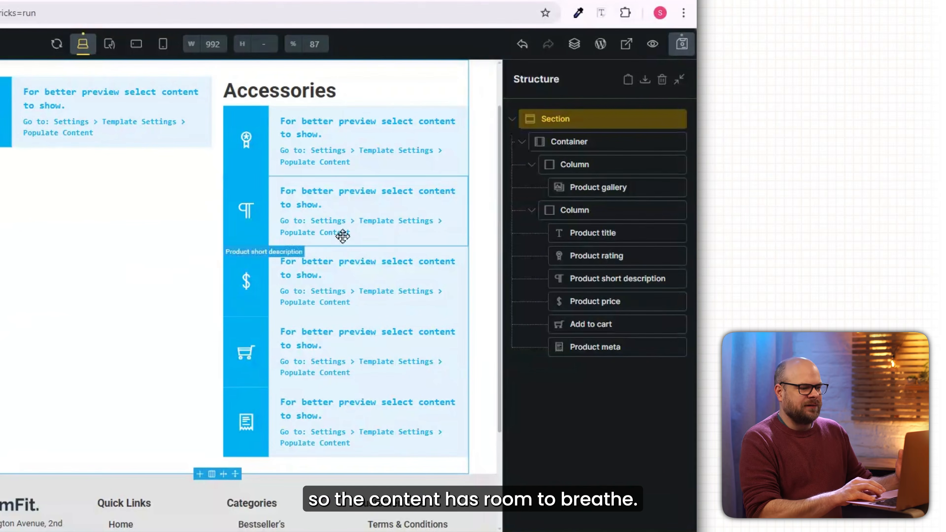
Set the Product short description's typography to font size 16 and the Roboto font family.
{"action": "left_click", "coordinate": [818, 309]}
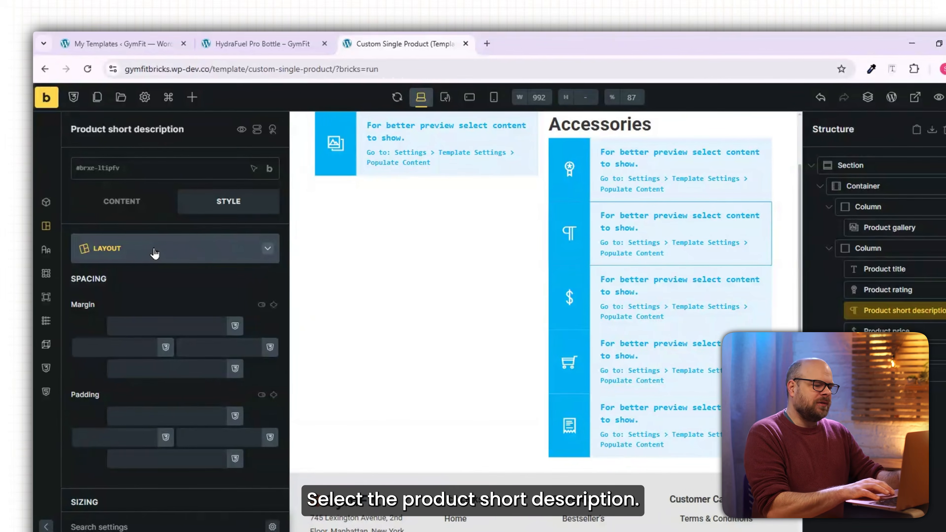
{"action": "left_click", "coordinate": [154, 252]}
{"action": "left_click", "coordinate": [186, 293]}
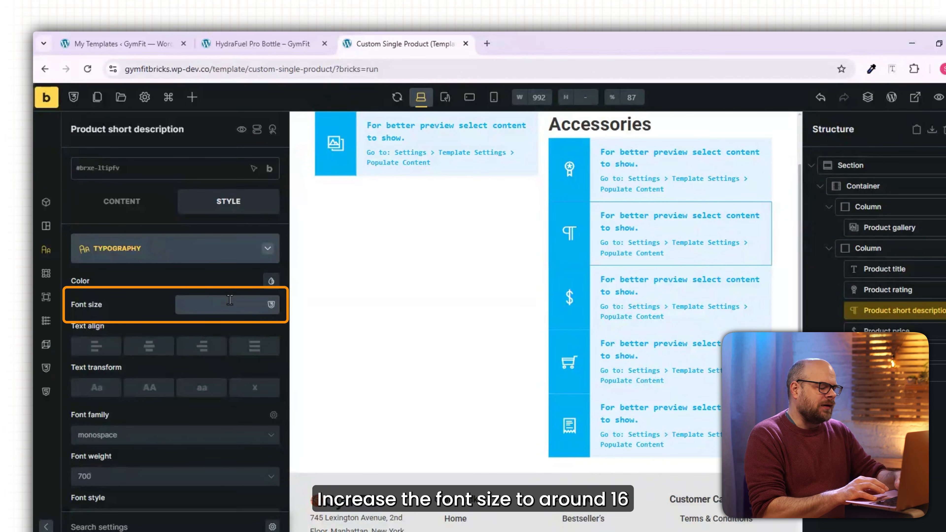
{"action": "left_click", "coordinate": [125, 436]}
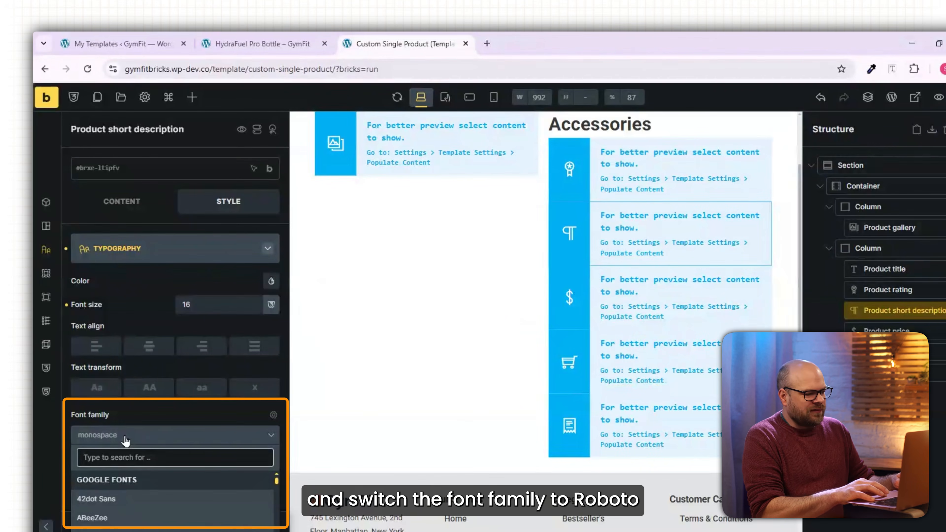
{"action": "type", "text": "roboto"}
{"action": "left_click", "coordinate": [120, 479]}
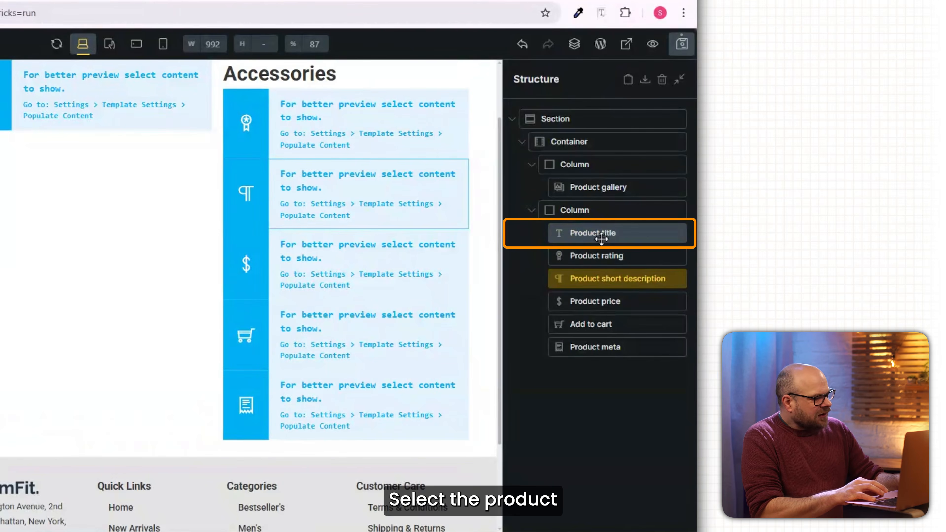
Select the Product title element and open its style settings.
{"action": "left_click", "coordinate": [739, 251]}
{"action": "left_click", "coordinate": [197, 306]}
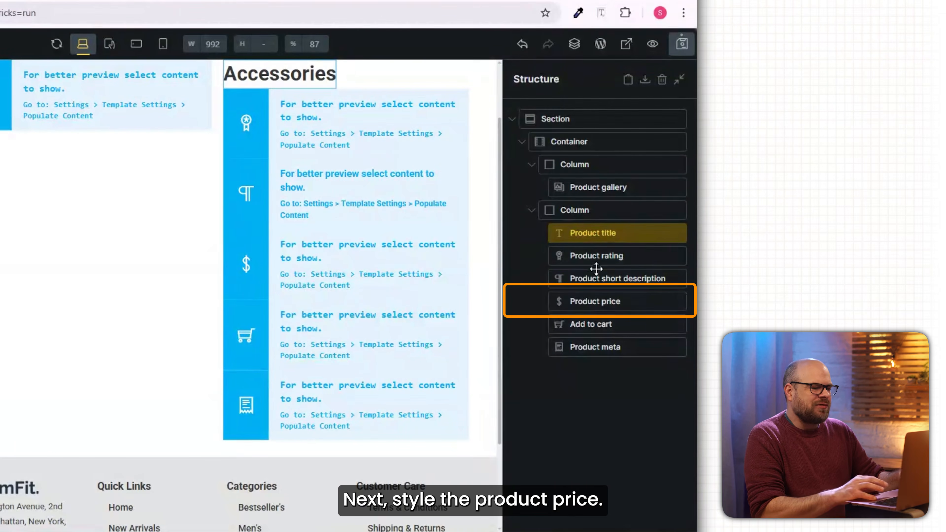
Set the Product price's typography to the Roboto font family and font size 22.
{"action": "left_click", "coordinate": [603, 301]}
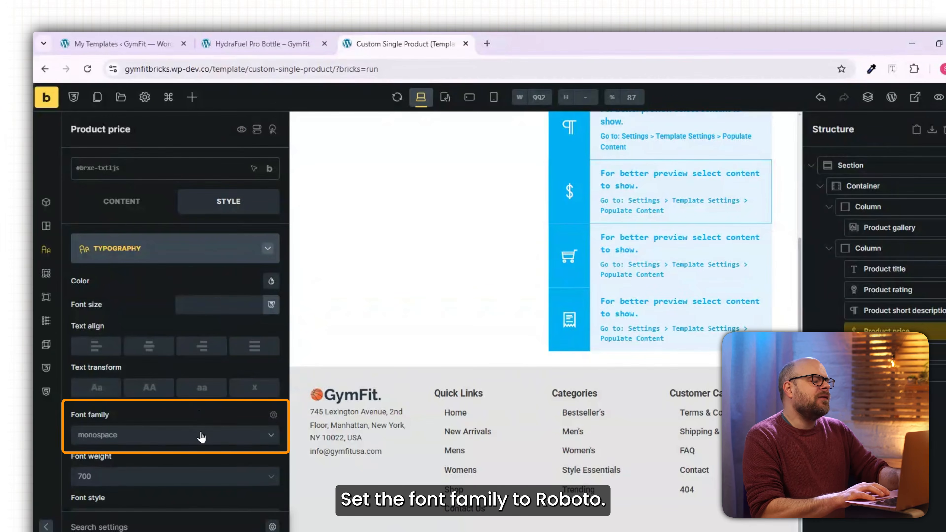
{"action": "left_click", "coordinate": [201, 436]}
{"action": "type", "text": "roboto"}
{"action": "left_click", "coordinate": [164, 478]}
{"action": "left_click", "coordinate": [228, 304]}
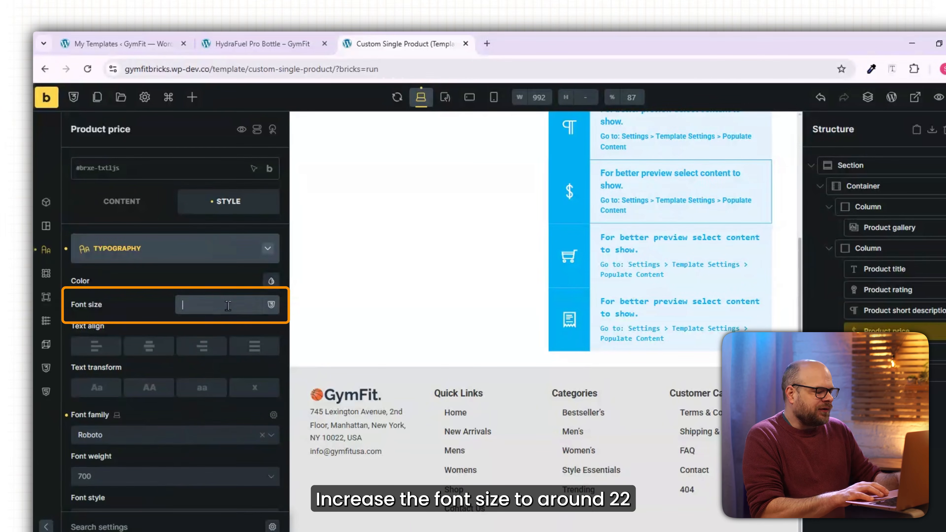
{"action": "type", "text": "22"}
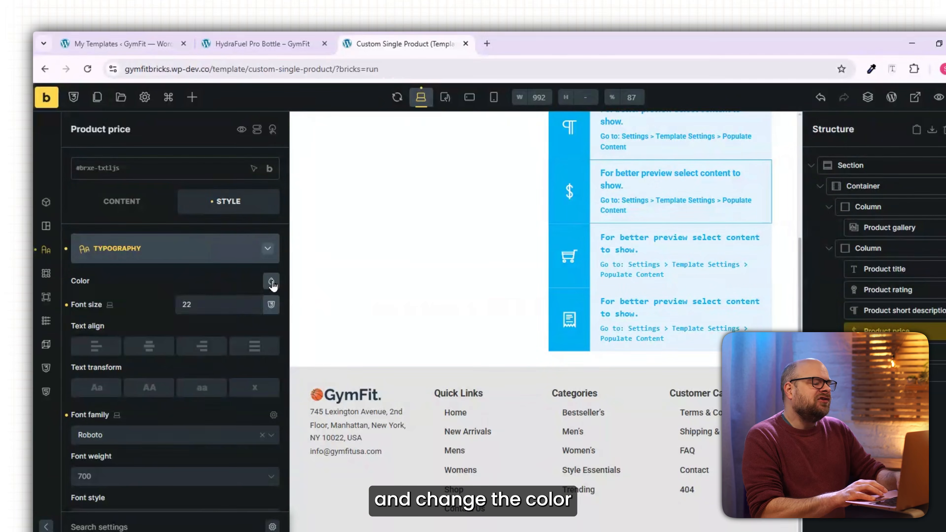
Set the Product price's text color to the brand orange #e66323.
{"action": "left_click", "coordinate": [271, 281]}
{"action": "left_click", "coordinate": [225, 466]}
{"action": "type", "text": "#e66323"}
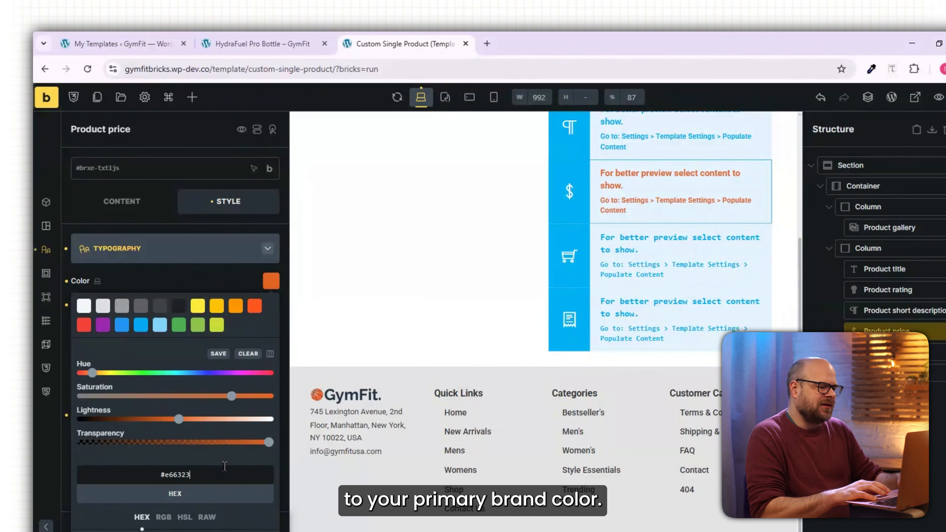
{"action": "left_click", "coordinate": [271, 281]}
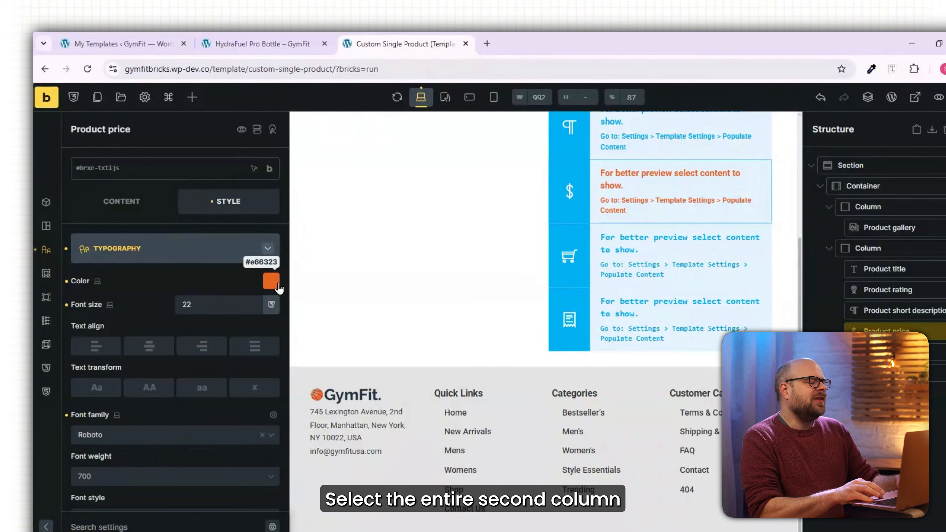
Set the row gap of the second column to 10.
{"action": "left_click", "coordinate": [886, 248]}
{"action": "left_click", "coordinate": [241, 380]}
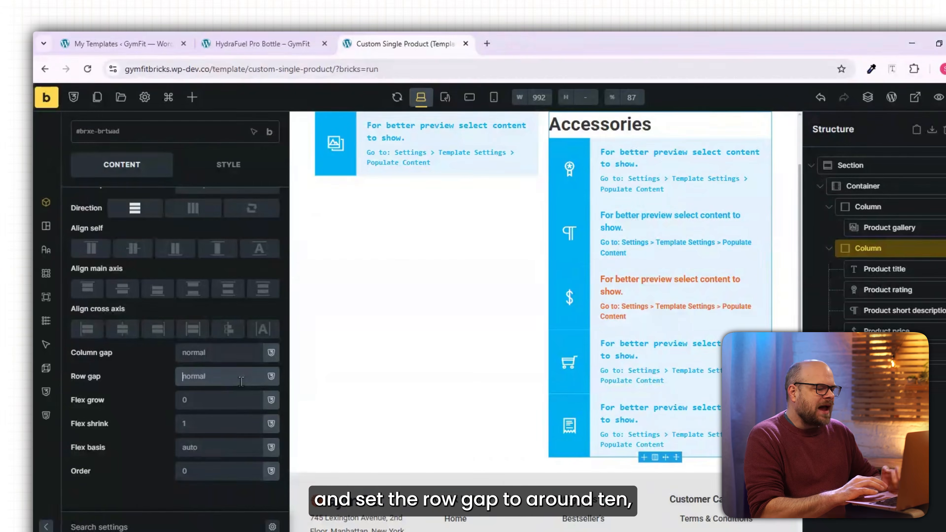
{"action": "type", "text": "10"}
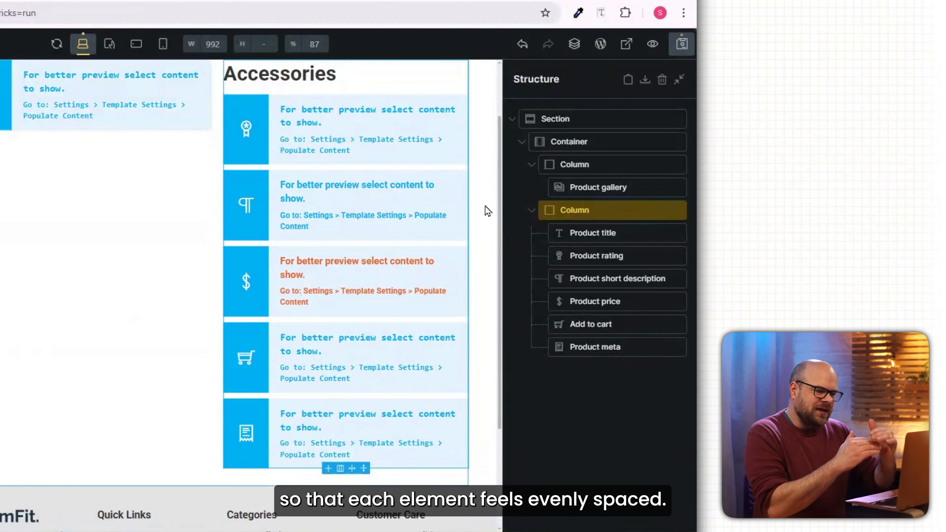
Set the Product price's bottom padding to 10.
{"action": "left_click", "coordinate": [606, 301]}
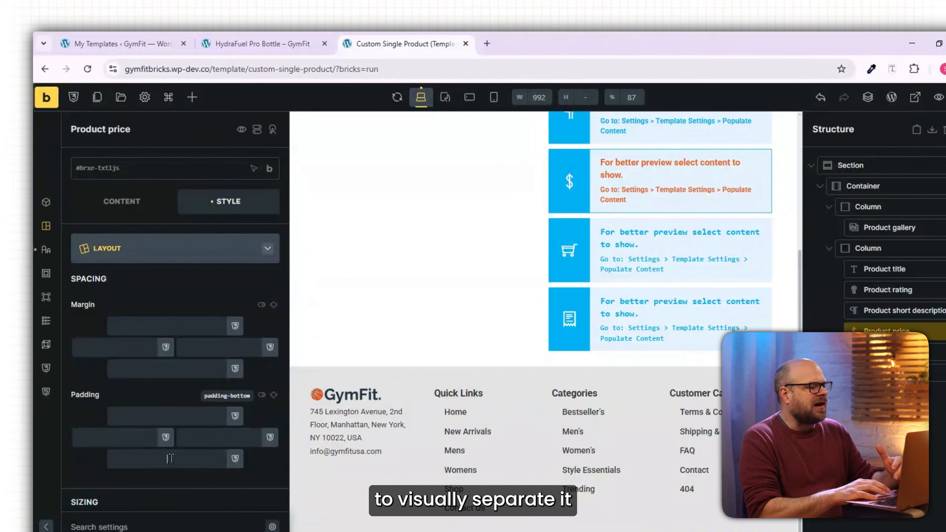
{"action": "left_click", "coordinate": [171, 458]}
{"action": "type", "text": "10"}
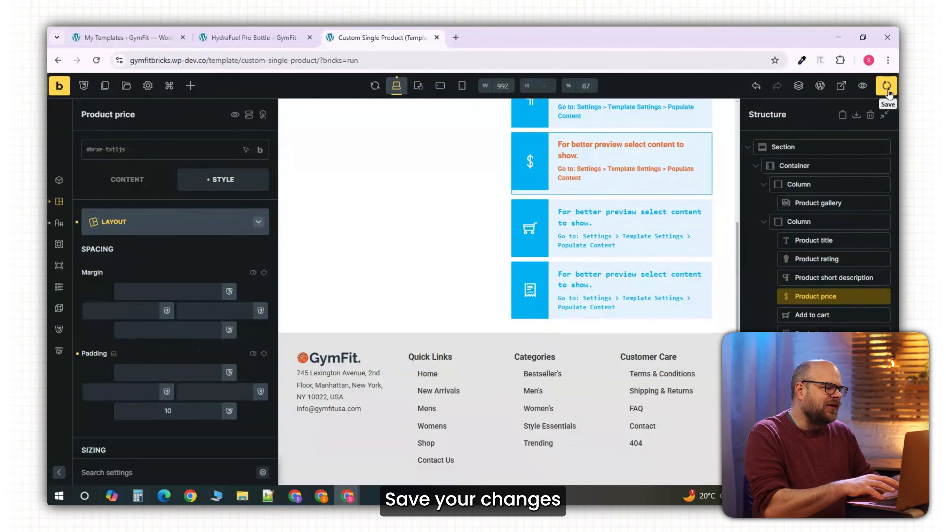
Save the template and switch to the live HydraFuel Pro Bottle product page.
{"action": "left_click", "coordinate": [886, 86]}
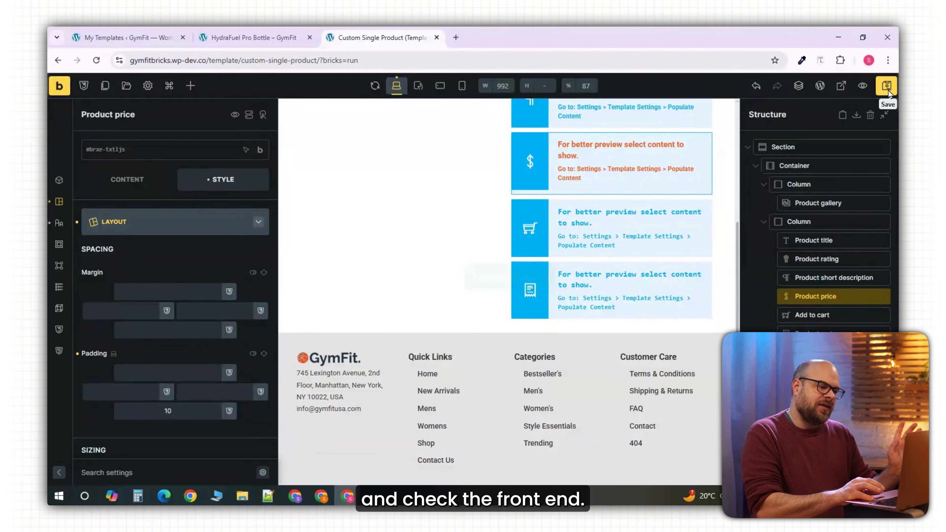
{"action": "left_click", "coordinate": [253, 37]}
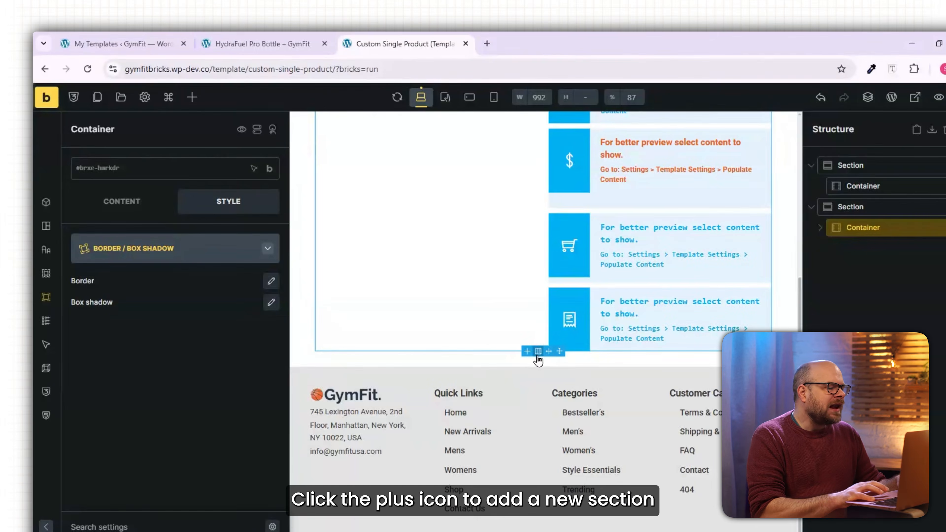
Move the newly added empty section below the main product section.
{"action": "scroll", "coordinate": [525, 419], "scroll_direction": "up", "scroll_amount": 10}
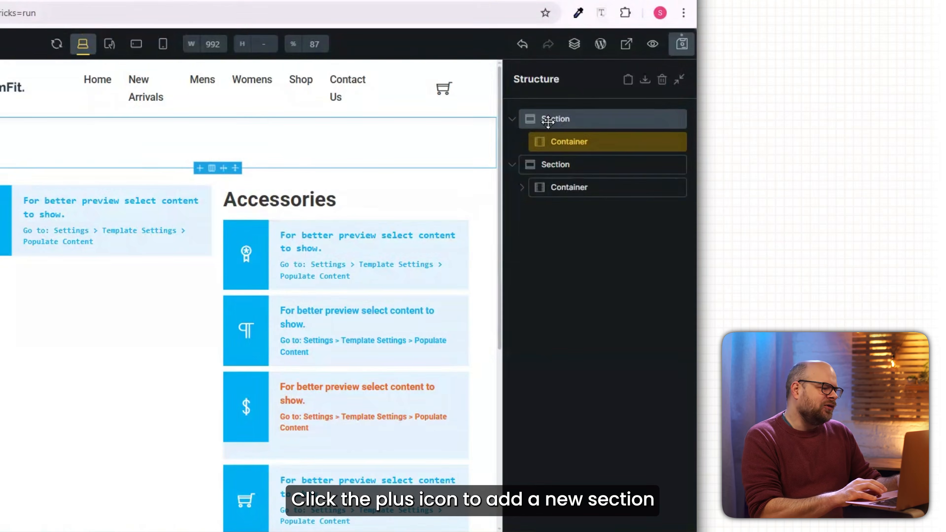
{"action": "left_click_drag", "start_coordinate": [547, 121], "coordinate": [544, 200]}
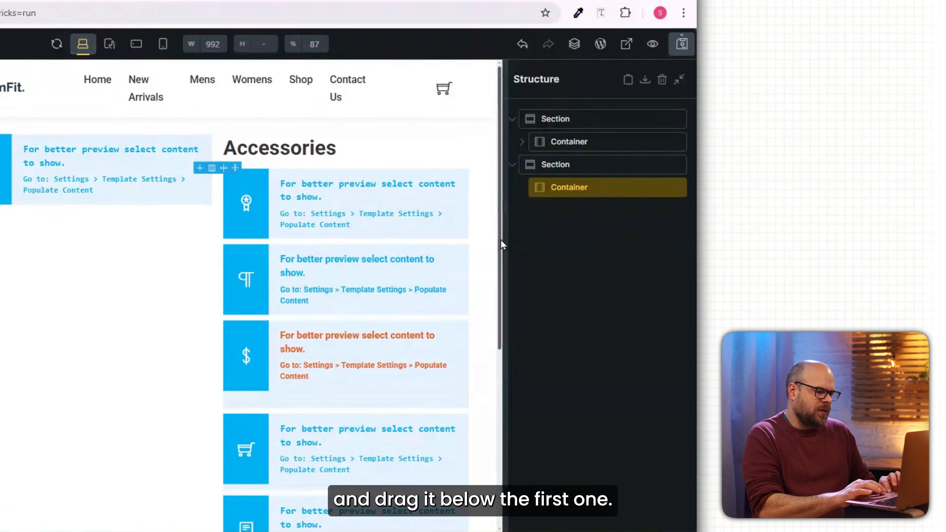
Set the new section's container width to 90% and insert a Product tabs element into it.
{"action": "scroll", "coordinate": [229, 353], "scroll_direction": "down", "scroll_amount": 3}
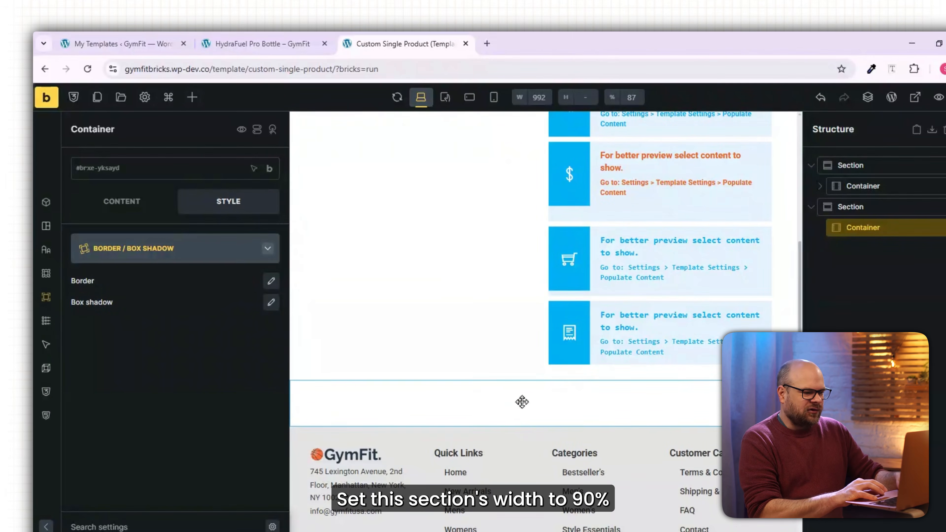
{"action": "scroll", "coordinate": [201, 373], "scroll_direction": "down", "scroll_amount": 5}
{"action": "left_click", "coordinate": [200, 408]}
{"action": "type", "text": "90%"}
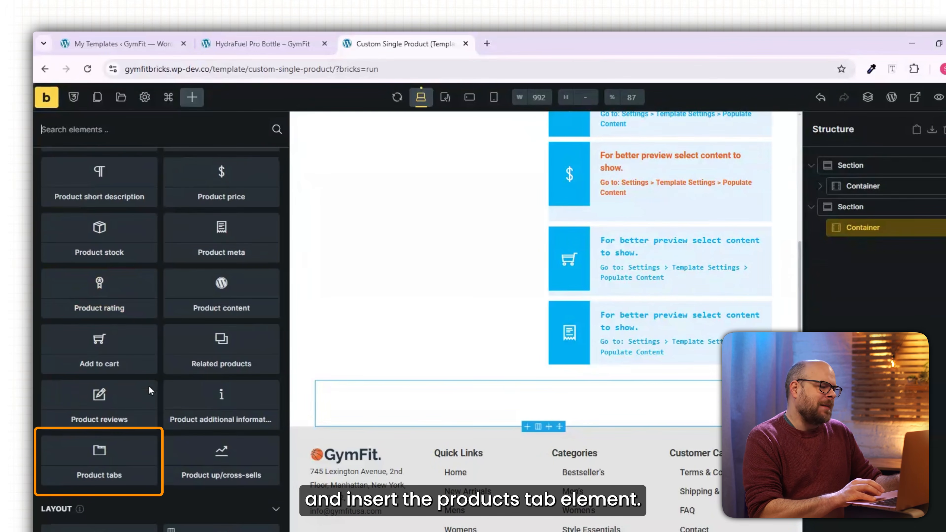
{"action": "left_click", "coordinate": [110, 454]}
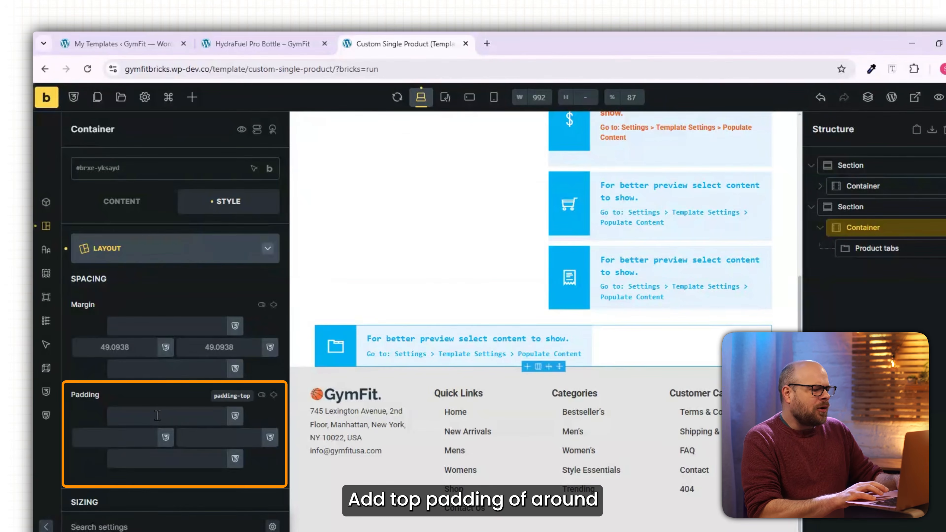
Set the tabs container's padding to 10 at the top and 20 at the bottom.
{"action": "type", "text": "0"}
{"action": "left_click", "coordinate": [167, 465]}
{"action": "type", "text": "20"}
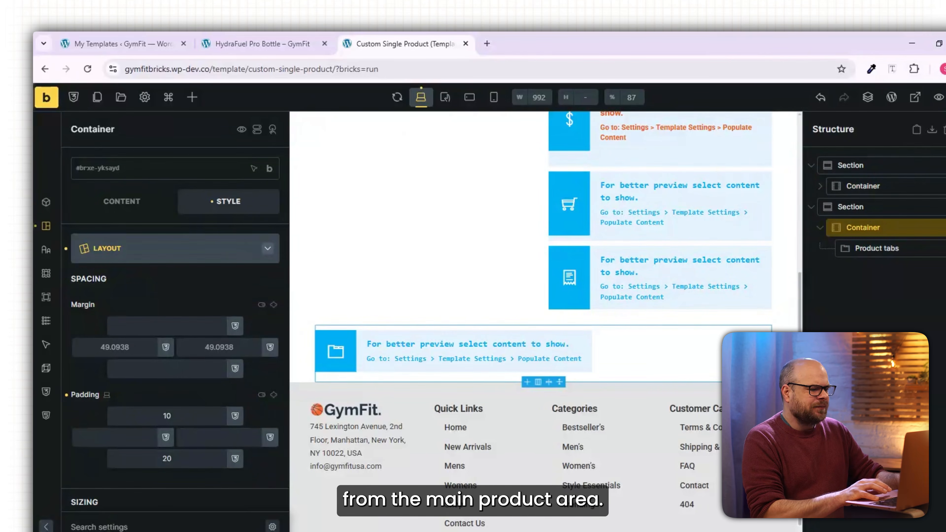
Reload the live HydraFuel Pro Bottle page and check the product tabs below the gallery.
{"action": "left_click", "coordinate": [88, 69]}
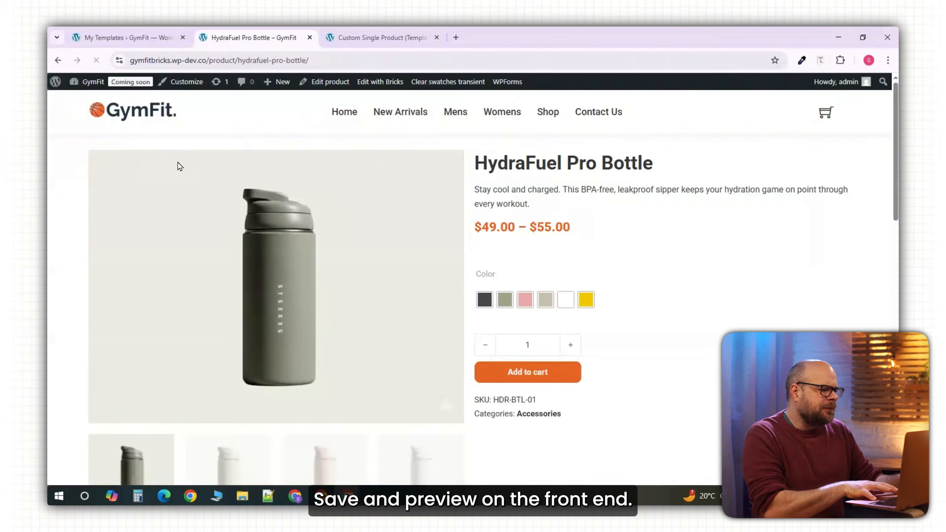
{"action": "scroll", "coordinate": [204, 261], "scroll_direction": "down", "scroll_amount": 8}
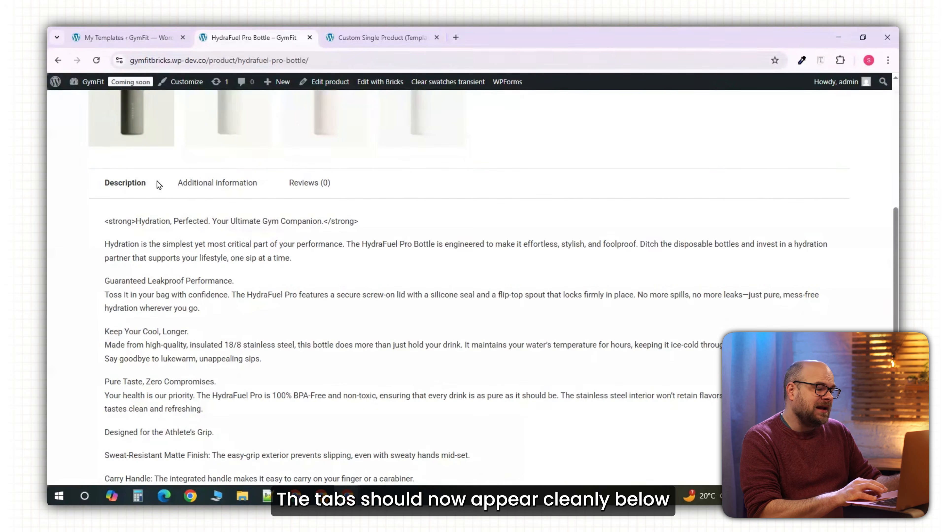
{"action": "scroll", "coordinate": [305, 183], "scroll_direction": "down", "scroll_amount": 3}
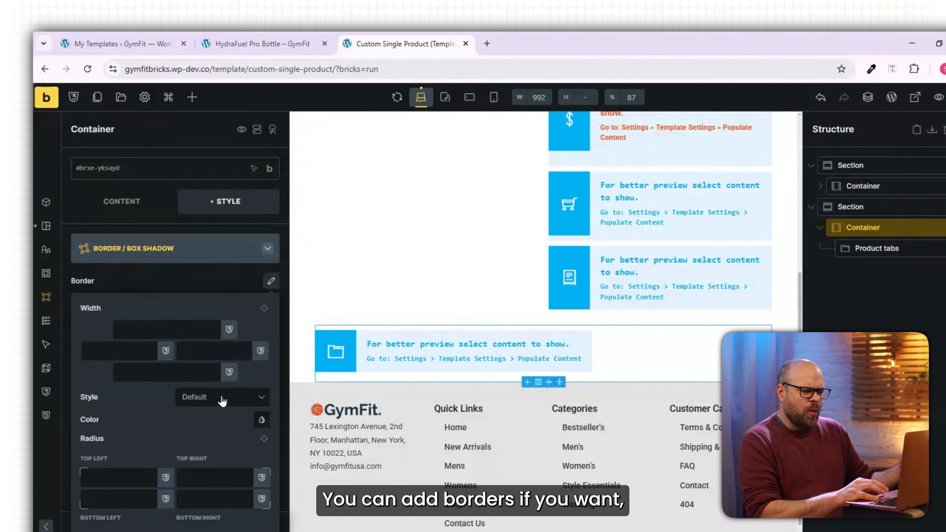
Give the tabs container a solid border of width 1 on all sides and check it on the live product page.
{"action": "left_click", "coordinate": [222, 401]}
{"action": "left_click", "coordinate": [212, 454]}
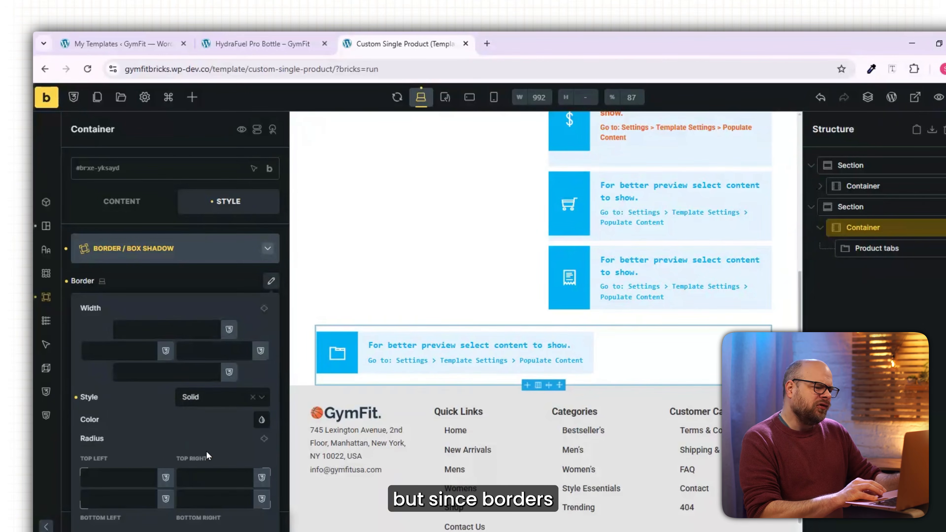
{"action": "left_click", "coordinate": [175, 329]}
{"action": "type", "text": "1"}
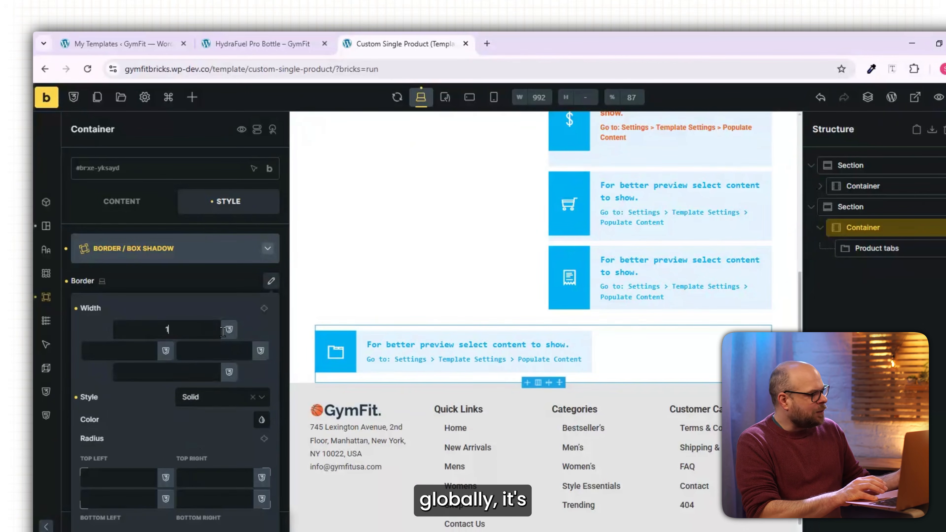
{"action": "left_click", "coordinate": [265, 309]}
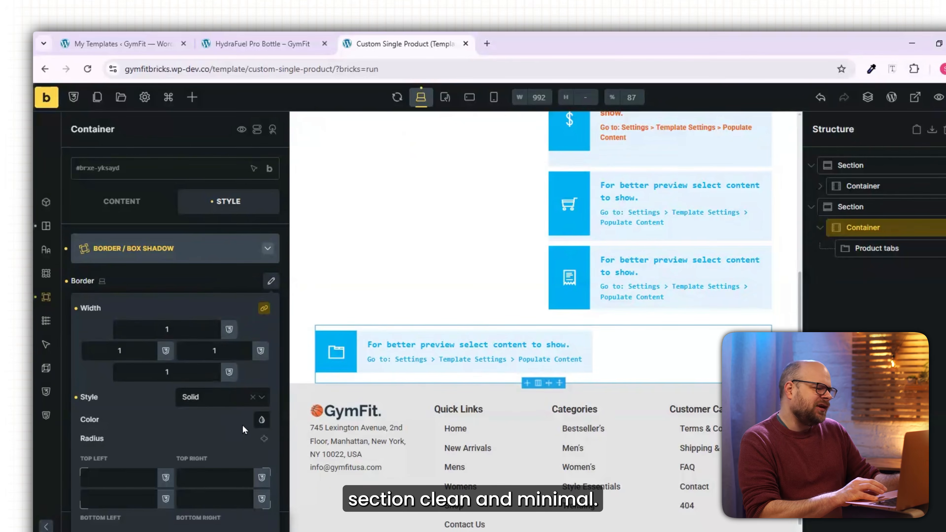
{"action": "left_click", "coordinate": [262, 419]}
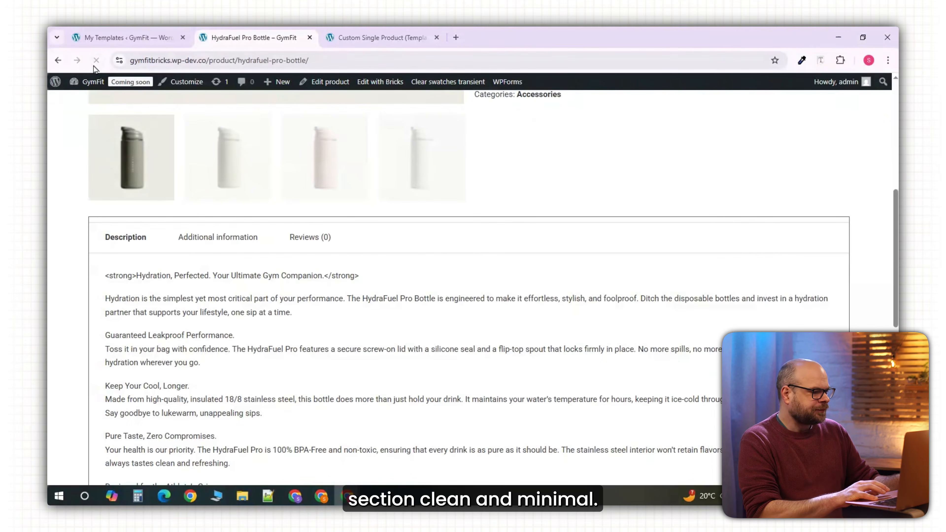
{"action": "scroll", "coordinate": [374, 343], "scroll_direction": "down", "scroll_amount": 6}
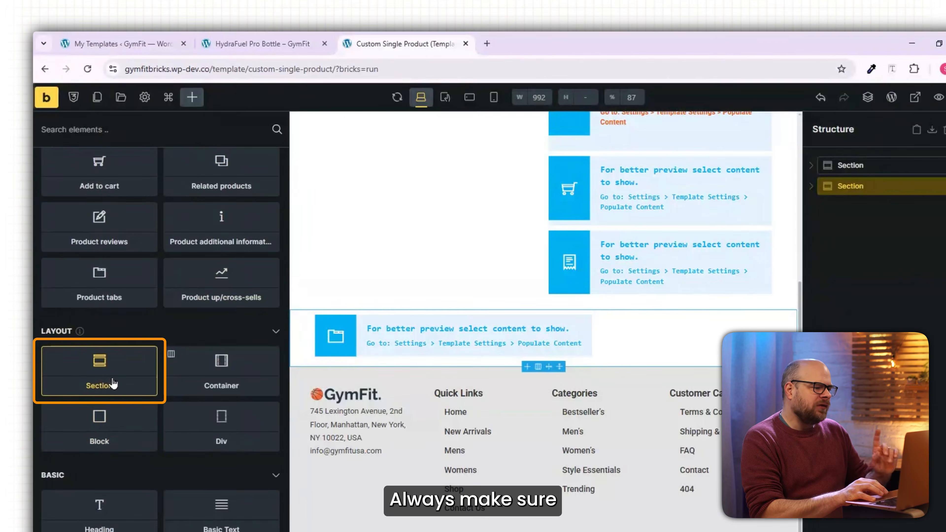
Add a new section to the template, place it below the product tabs section and set its width to 90%.
{"action": "left_click", "coordinate": [112, 373]}
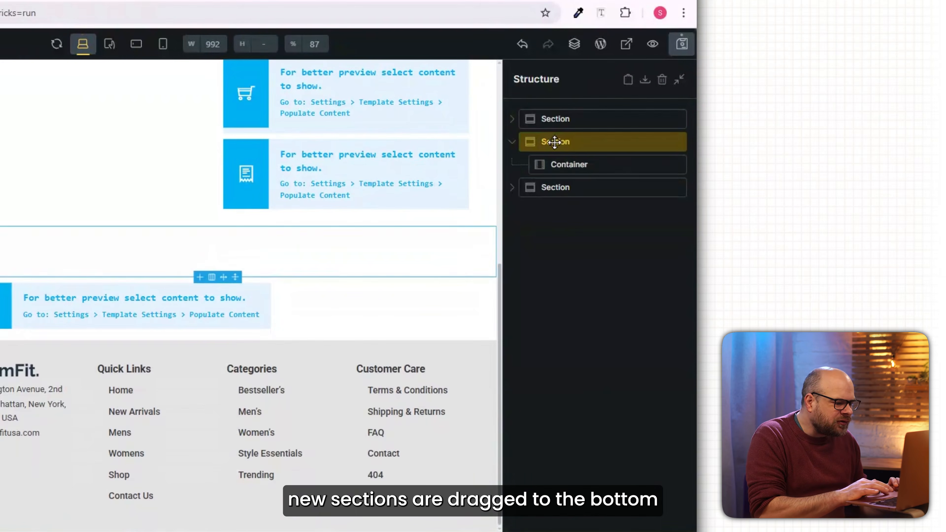
{"action": "left_click_drag", "start_coordinate": [831, 184], "coordinate": [828, 220]}
{"action": "left_click_drag", "start_coordinate": [552, 183], "coordinate": [548, 198]}
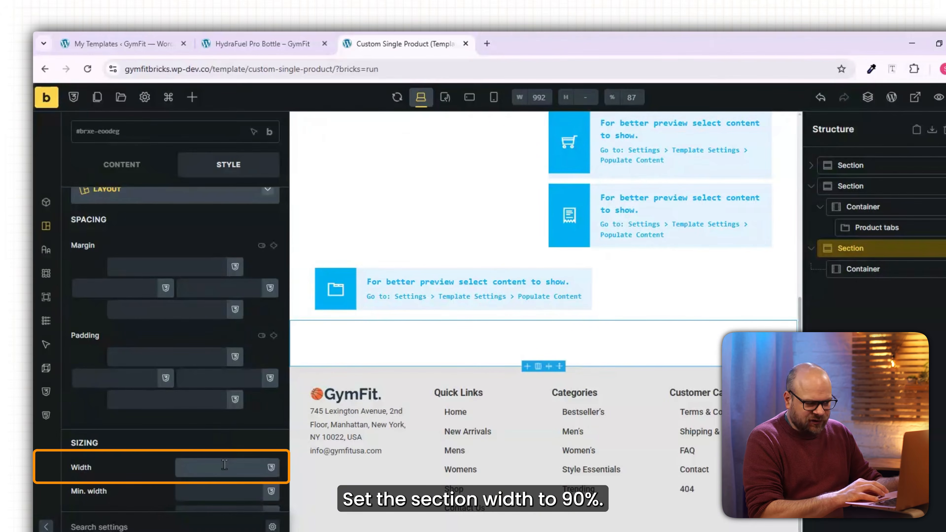
{"action": "type", "text": "90%"}
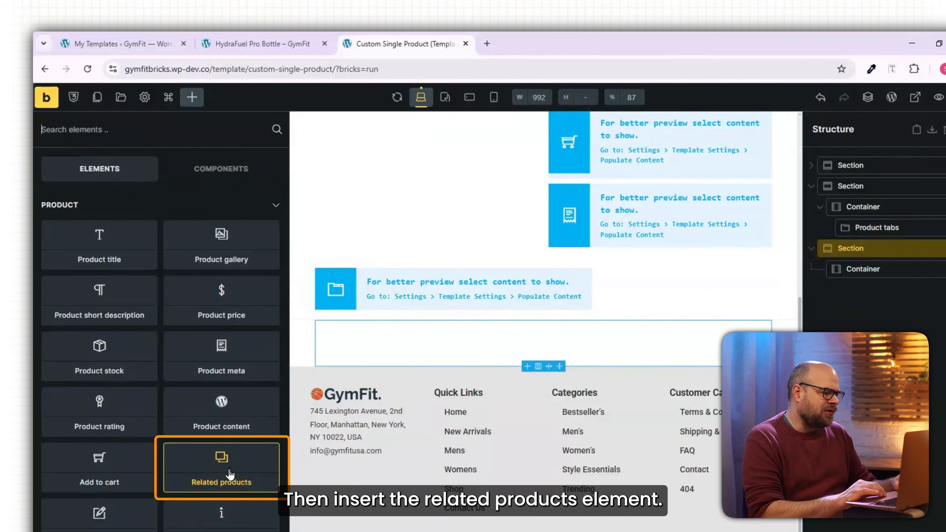
Insert a Related products element into the new section and delete the section's empty container.
{"action": "left_click", "coordinate": [229, 472]}
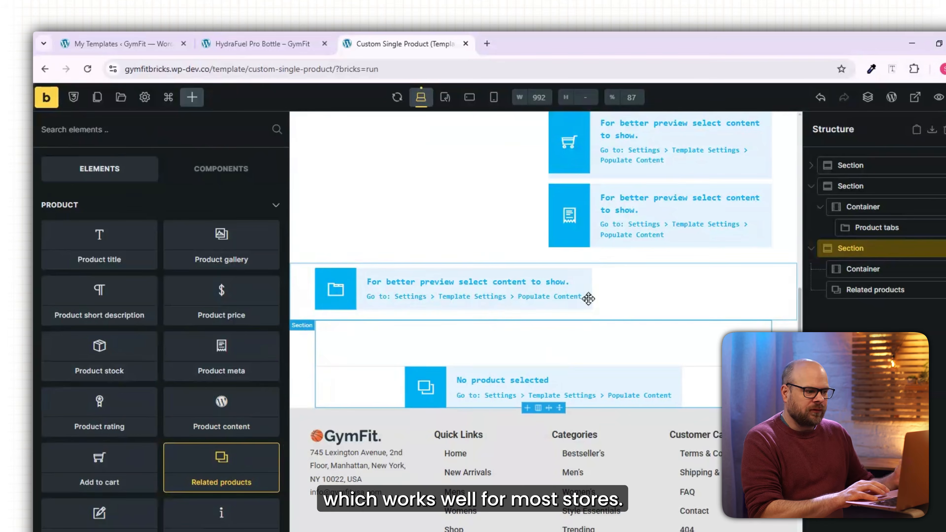
{"action": "right_click", "coordinate": [872, 269]}
{"action": "left_click", "coordinate": [887, 345]}
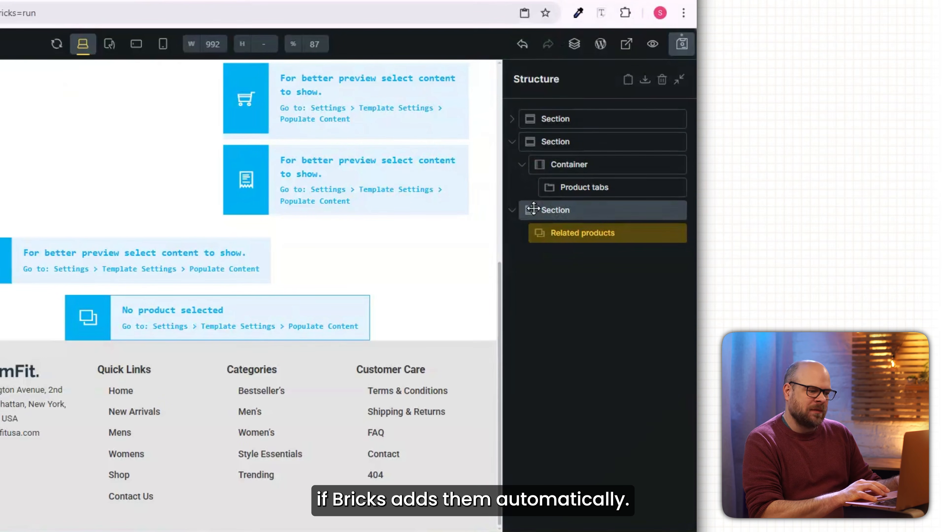
Set the related products section's padding to 20 at the top and 40 at the bottom, and save the template.
{"action": "left_click", "coordinate": [557, 211]}
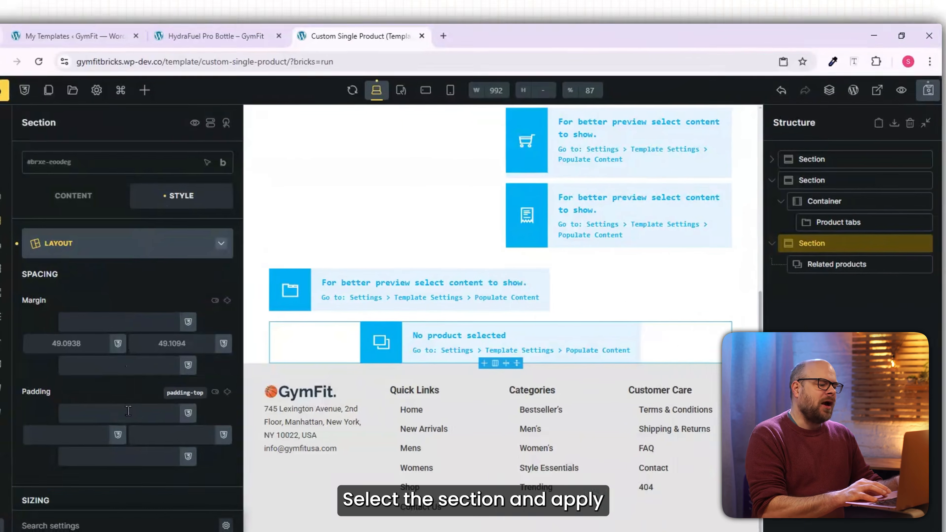
{"action": "left_click", "coordinate": [128, 409]}
{"action": "type", "text": "20"}
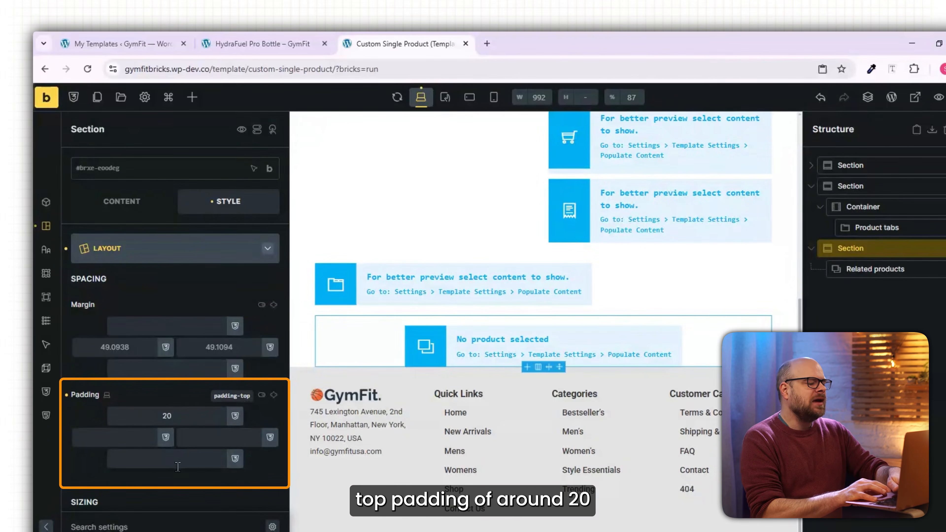
{"action": "left_click", "coordinate": [178, 465]}
{"action": "type", "text": "40"}
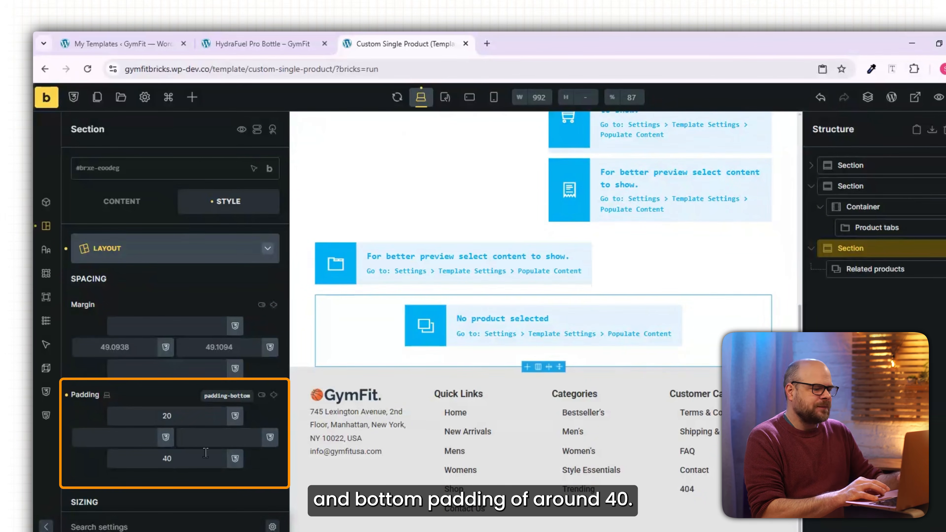
{"action": "left_click", "coordinate": [945, 97]}
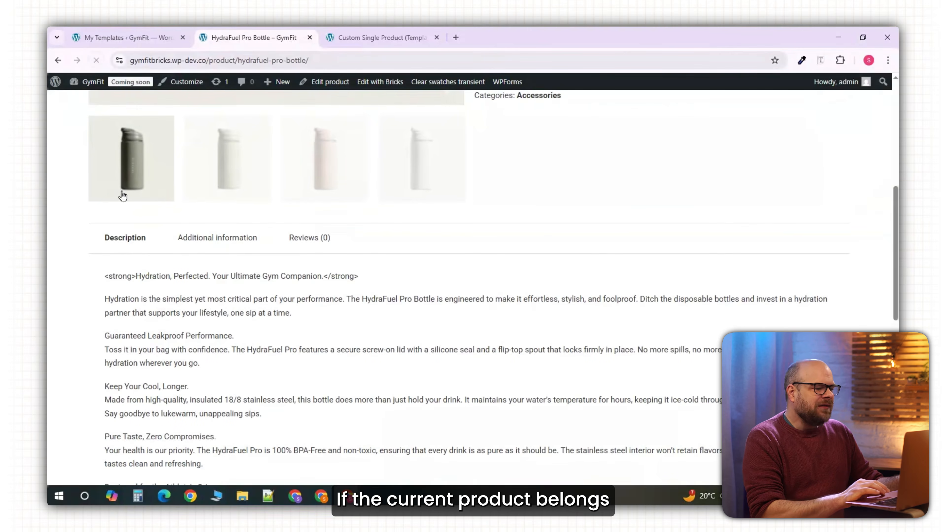
Check the live HydraFuel Pro Bottle page for related products below the product tabs.
{"action": "scroll", "coordinate": [122, 209], "scroll_direction": "down", "scroll_amount": 5}
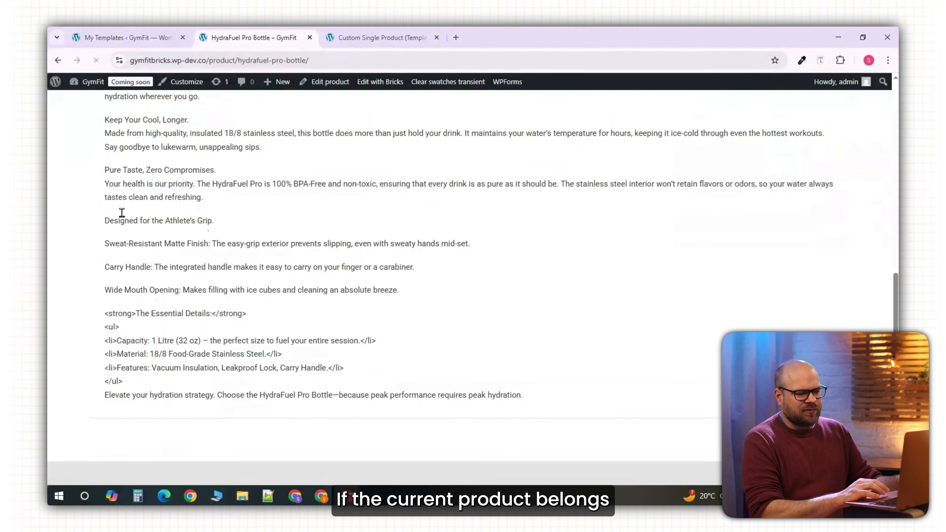
{"action": "scroll", "coordinate": [121, 213], "scroll_direction": "down", "scroll_amount": 5}
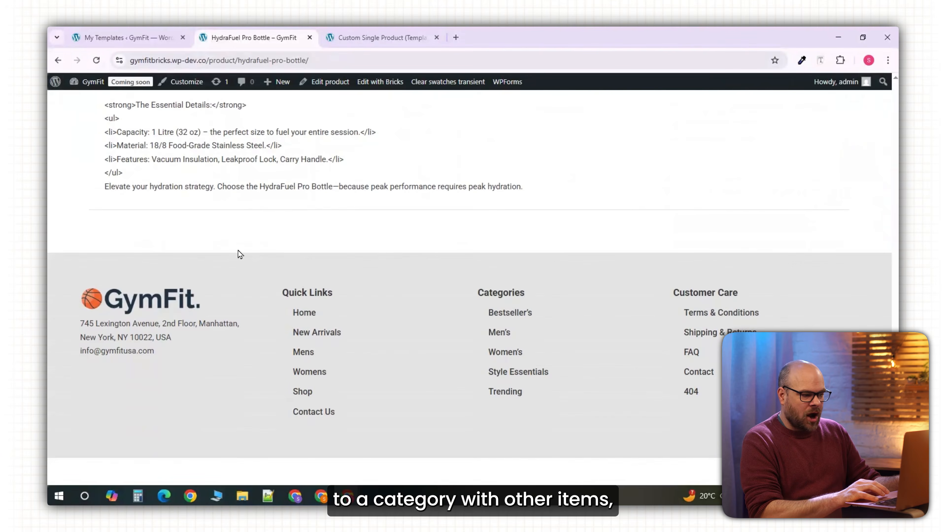
{"action": "scroll", "coordinate": [146, 250], "scroll_direction": "up", "scroll_amount": 15}
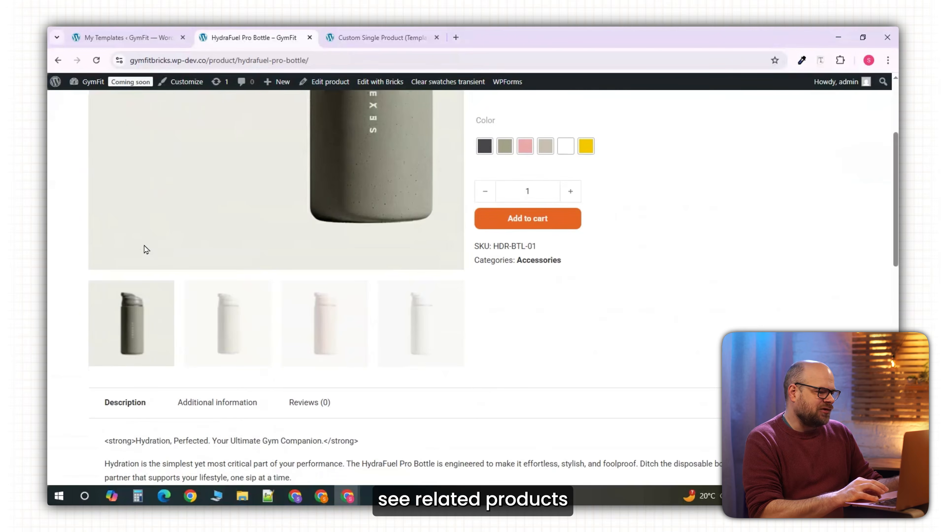
{"action": "scroll", "coordinate": [146, 249], "scroll_direction": "up", "scroll_amount": 2}
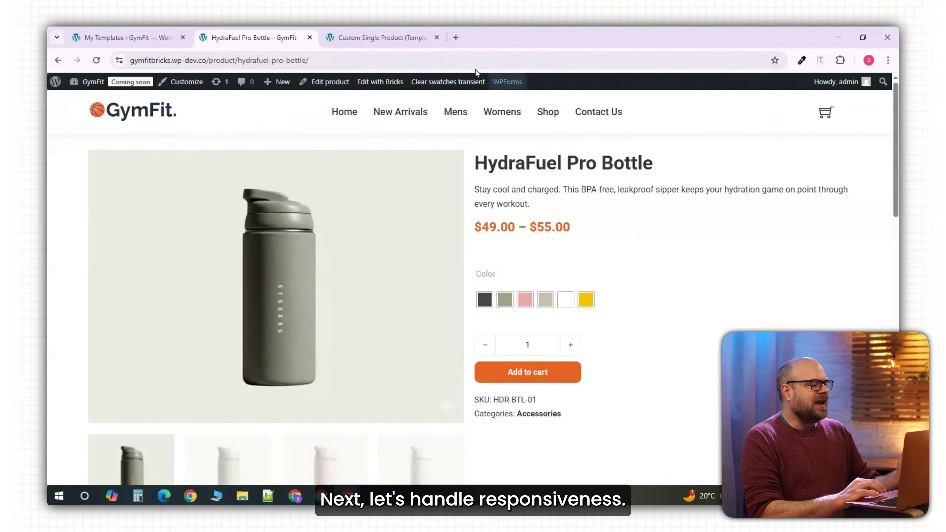
Set the template to the mobile breakpoint and review the layout from the header down to the footer.
{"action": "left_click", "coordinate": [386, 37]}
{"action": "scroll", "coordinate": [618, 163], "scroll_direction": "up", "scroll_amount": 5}
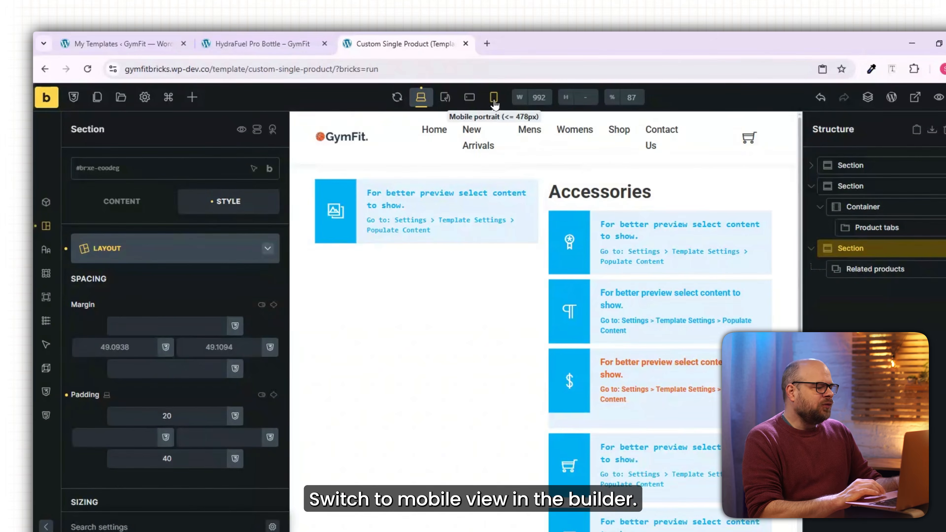
{"action": "left_click", "coordinate": [494, 98]}
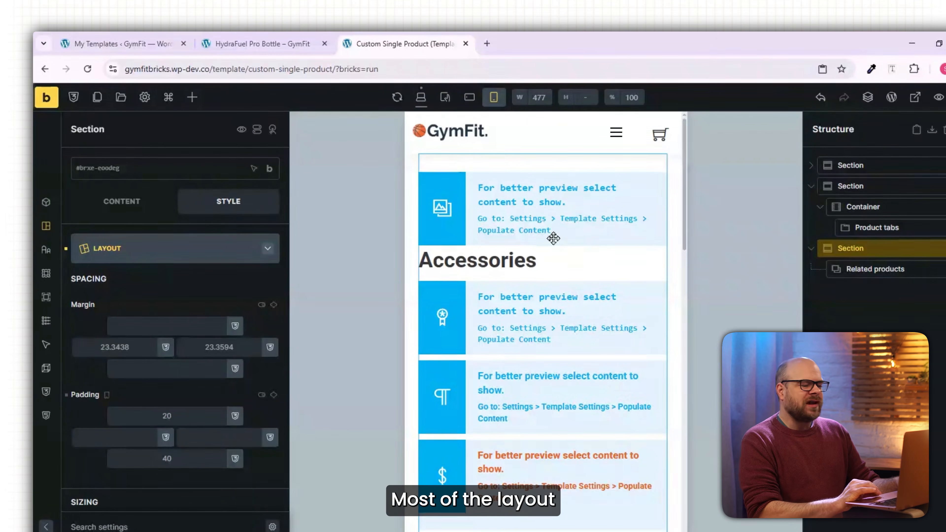
{"action": "scroll", "coordinate": [553, 238], "scroll_direction": "down", "scroll_amount": 7}
{"action": "scroll", "coordinate": [553, 239], "scroll_direction": "down", "scroll_amount": 4}
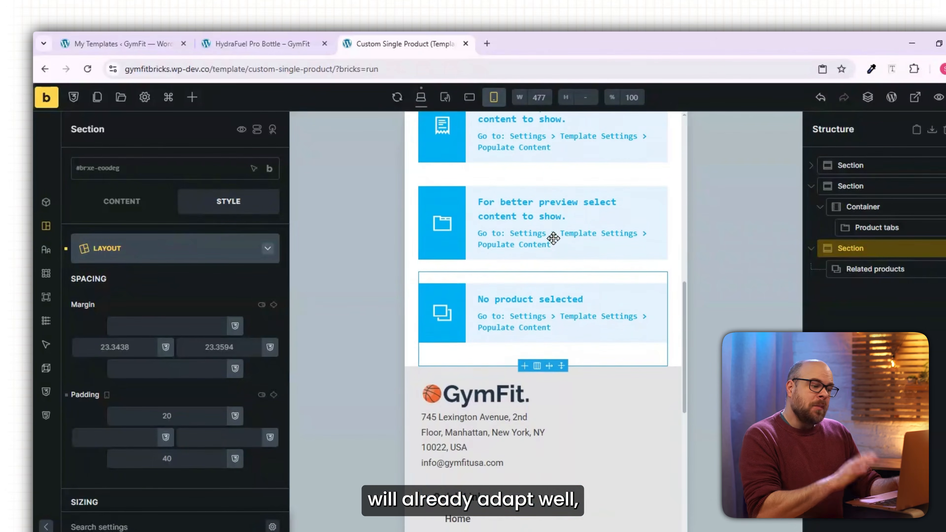
{"action": "scroll", "coordinate": [554, 239], "scroll_direction": "up", "scroll_amount": 4}
{"action": "scroll", "coordinate": [554, 238], "scroll_direction": "up", "scroll_amount": 6}
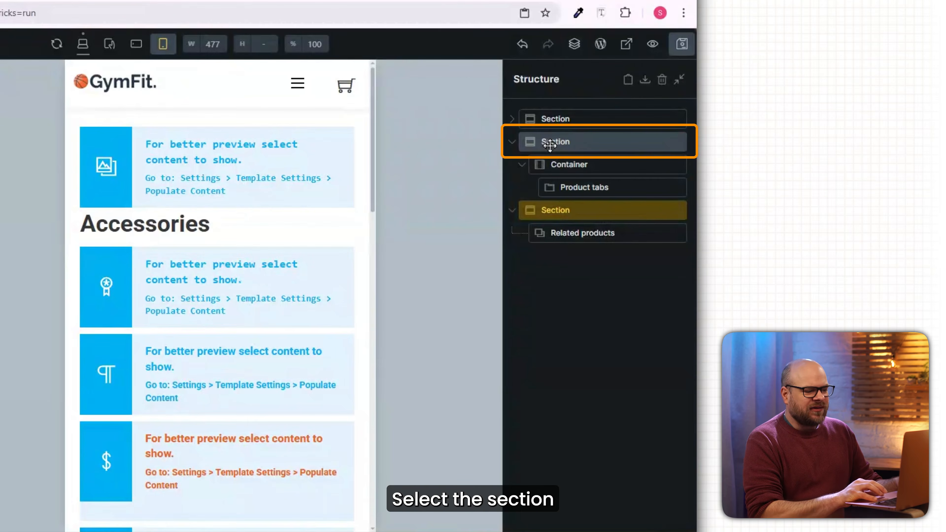
Set the product tabs section and its container to 95% width on mobile and check the live page's mobile view.
{"action": "left_click", "coordinate": [549, 145]}
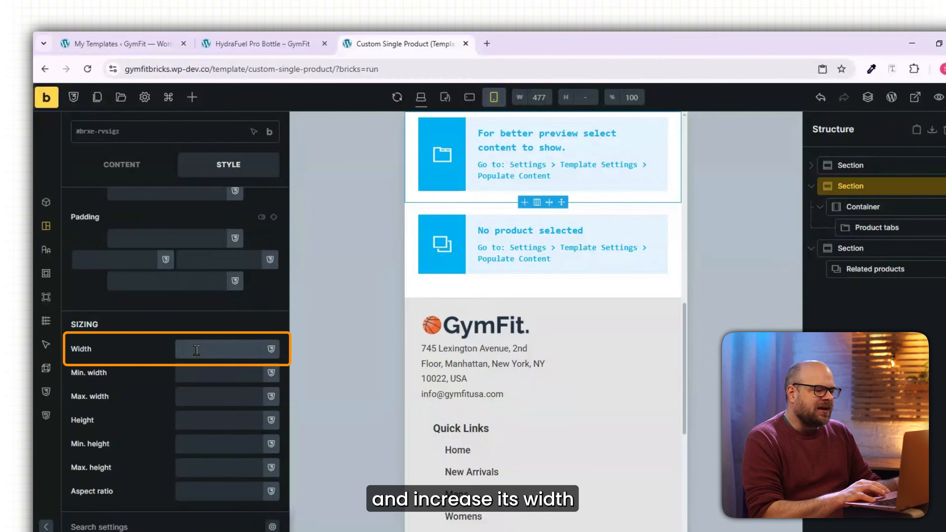
{"action": "type", "text": "95%"}
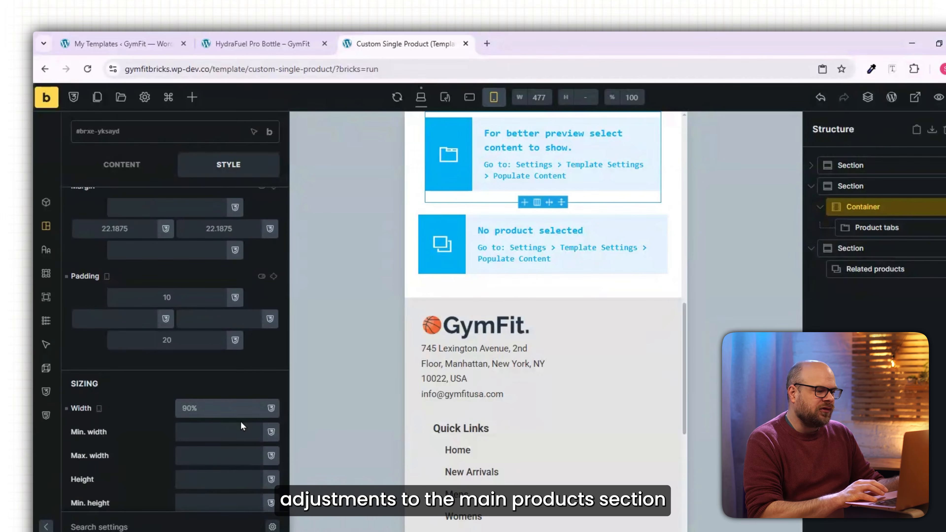
{"action": "key", "text": "BackSpace"}
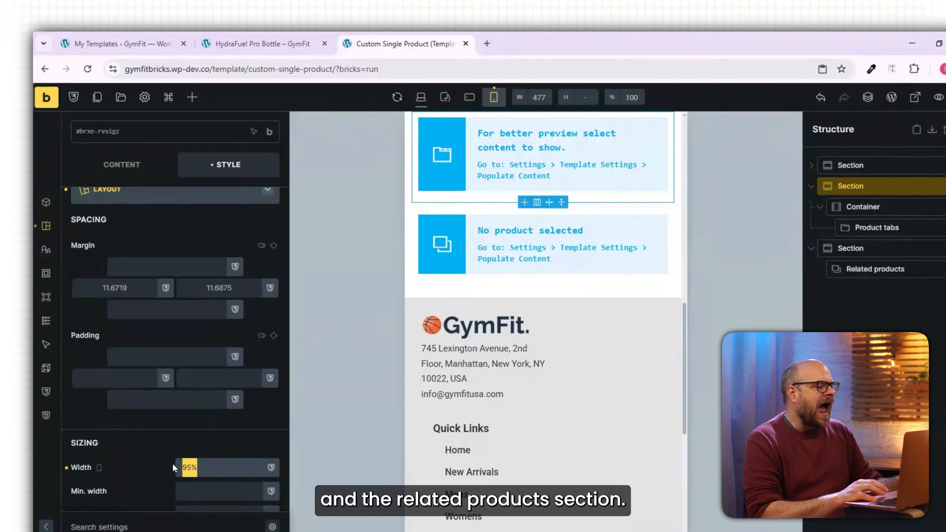
{"action": "key", "text": "BackSpace"}
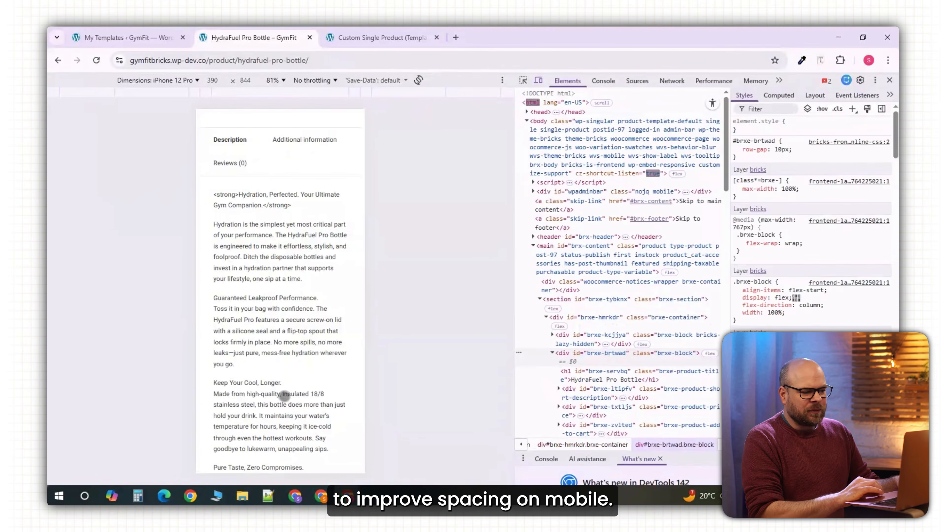
{"action": "scroll", "coordinate": [284, 395], "scroll_direction": "down", "scroll_amount": 10}
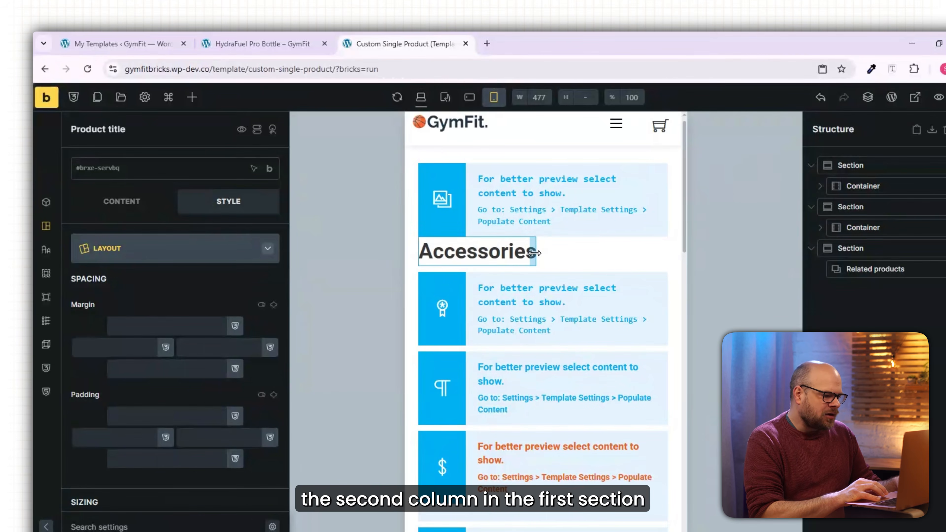
Give the product details column a top padding of 20 on mobile, save, and reload the live page to check it.
{"action": "left_click", "coordinate": [587, 250]}
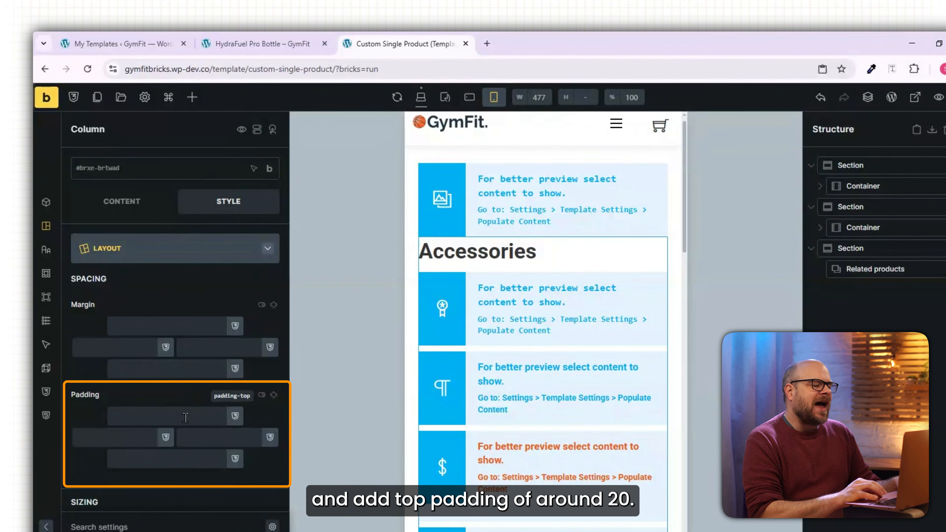
{"action": "left_click", "coordinate": [185, 417]}
{"action": "type", "text": "20"}
{"action": "key", "text": "ctrl+s"}
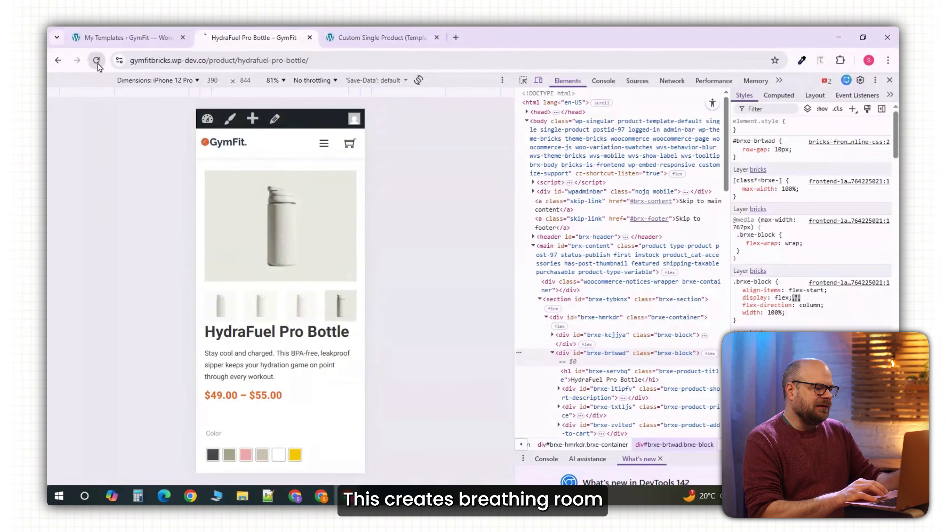
{"action": "left_click", "coordinate": [96, 61]}
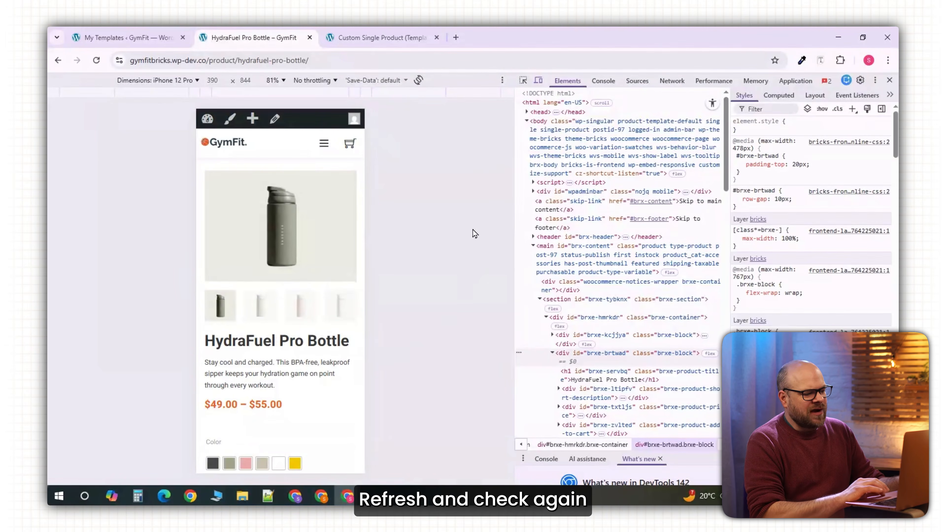
Return the template to the desktop breakpoint and open the settings of the Variation Swatches for WooCommerce plugin.
{"action": "left_click", "coordinate": [373, 38]}
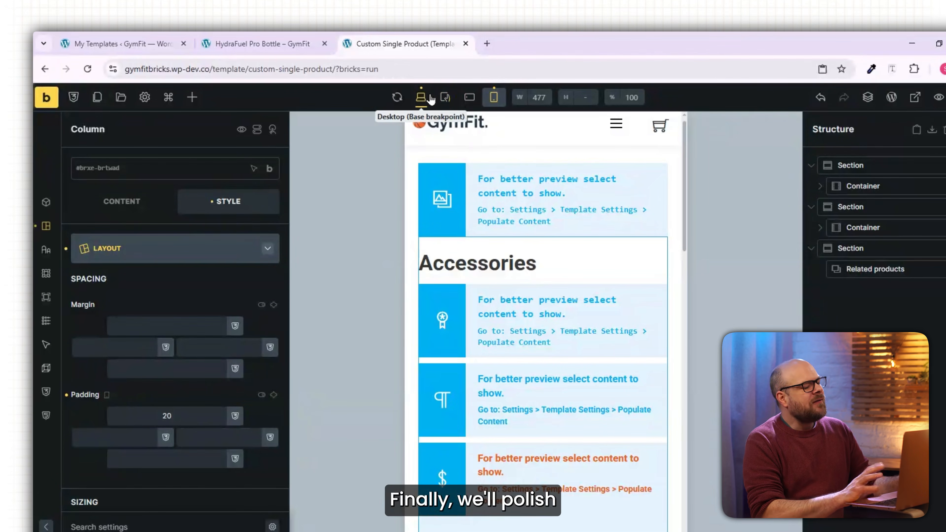
{"action": "left_click", "coordinate": [420, 97]}
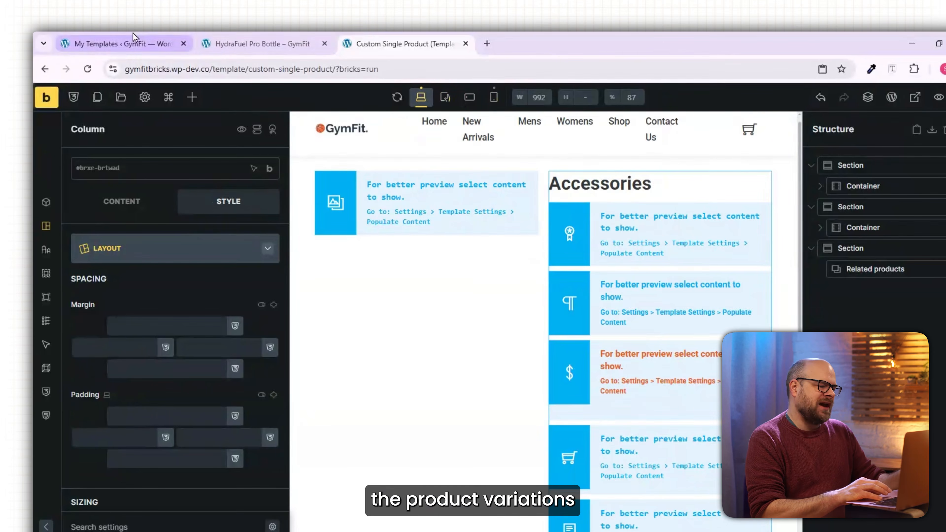
{"action": "left_click", "coordinate": [132, 41]}
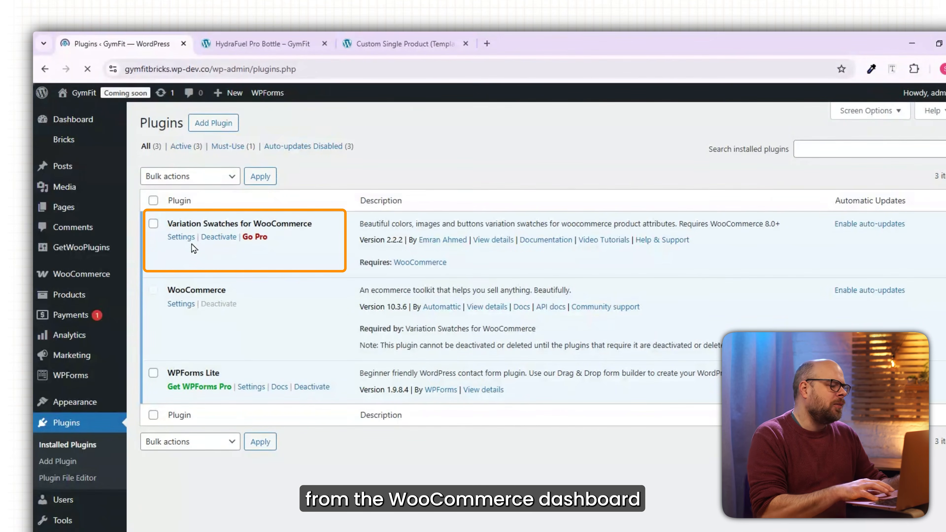
{"action": "left_click", "coordinate": [182, 238]}
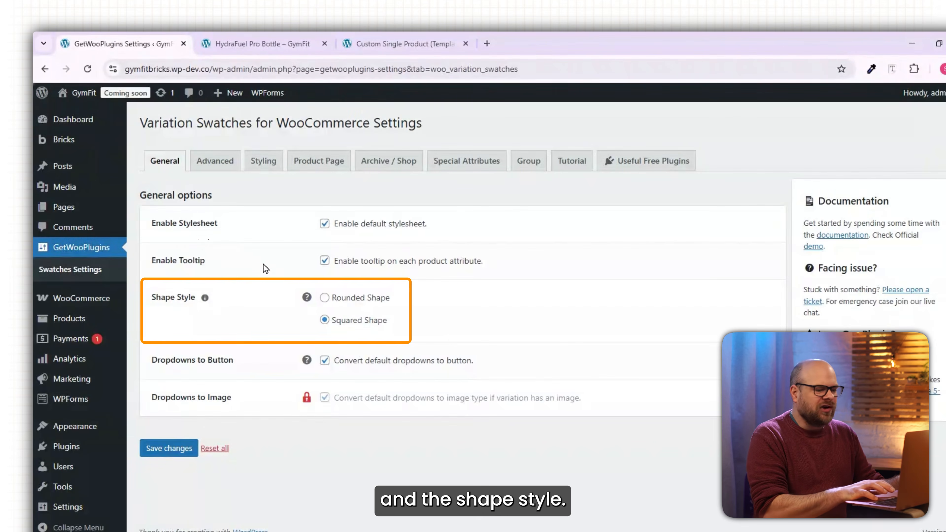
Set the swatches' shape style to Rounded Shape, save the changes and view the advanced options.
{"action": "left_click", "coordinate": [324, 298]}
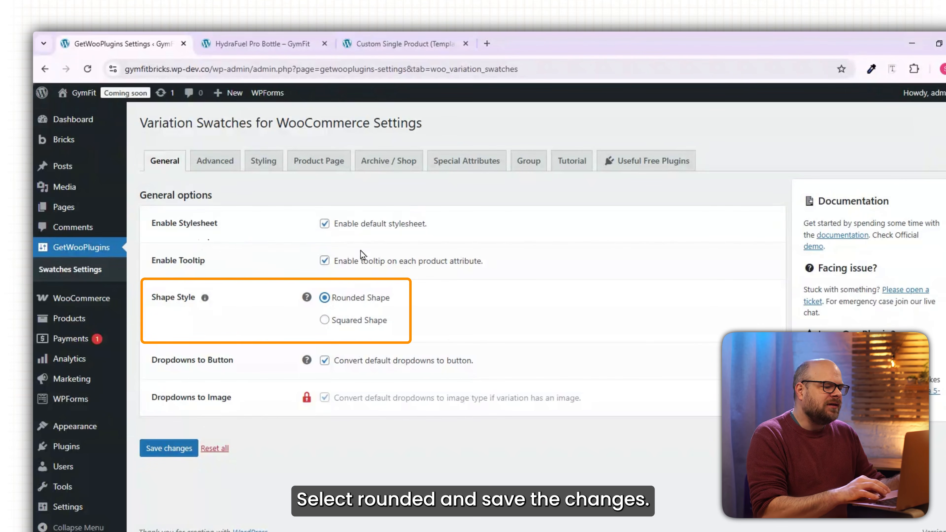
{"action": "left_click", "coordinate": [163, 449]}
{"action": "left_click", "coordinate": [225, 195]}
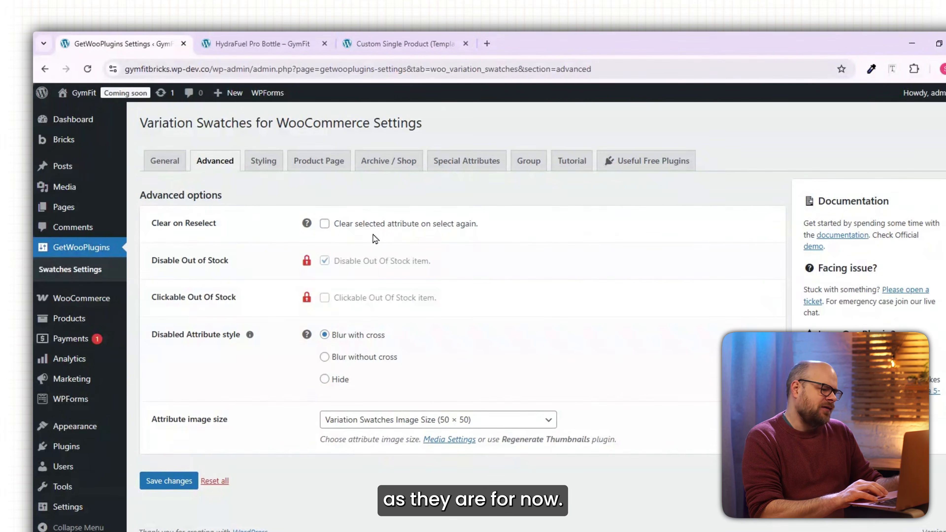
Reload the live HydraFuel Pro Bottle page and test the Pink, White, Yellow and Taupe color swatches.
{"action": "left_click", "coordinate": [96, 65]}
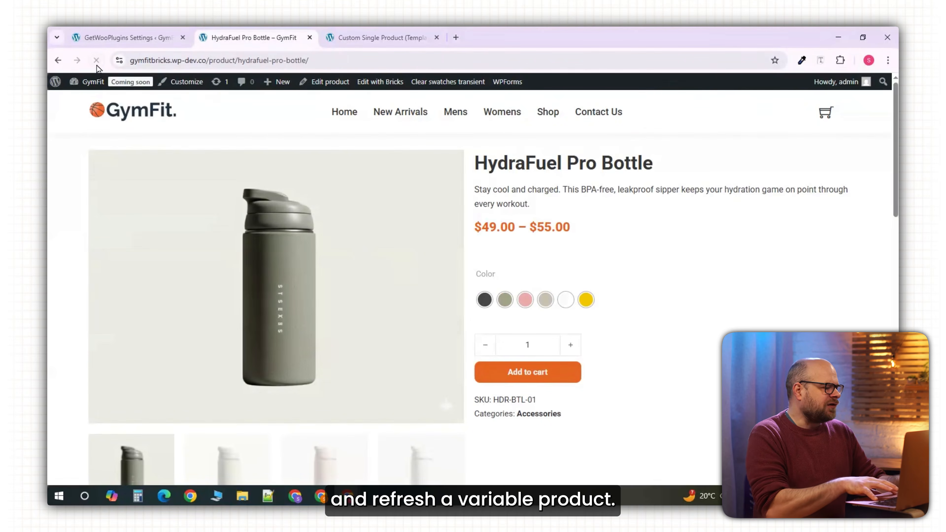
{"action": "left_click", "coordinate": [526, 299]}
{"action": "left_click", "coordinate": [560, 303]}
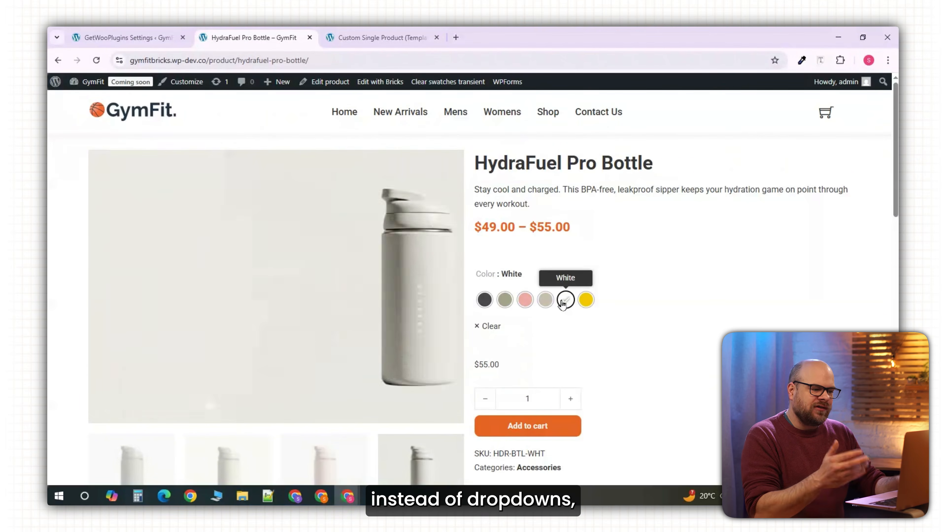
{"action": "left_click", "coordinate": [586, 302]}
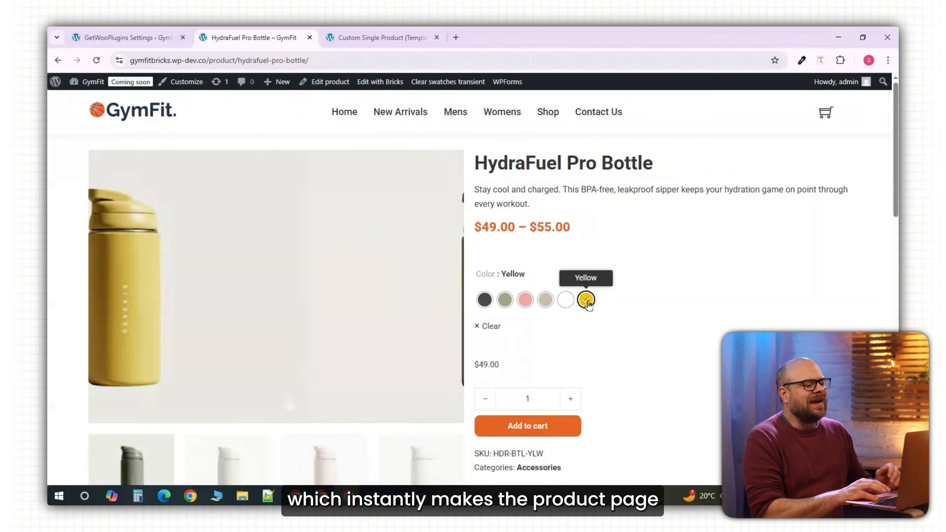
{"action": "left_click", "coordinate": [545, 300]}
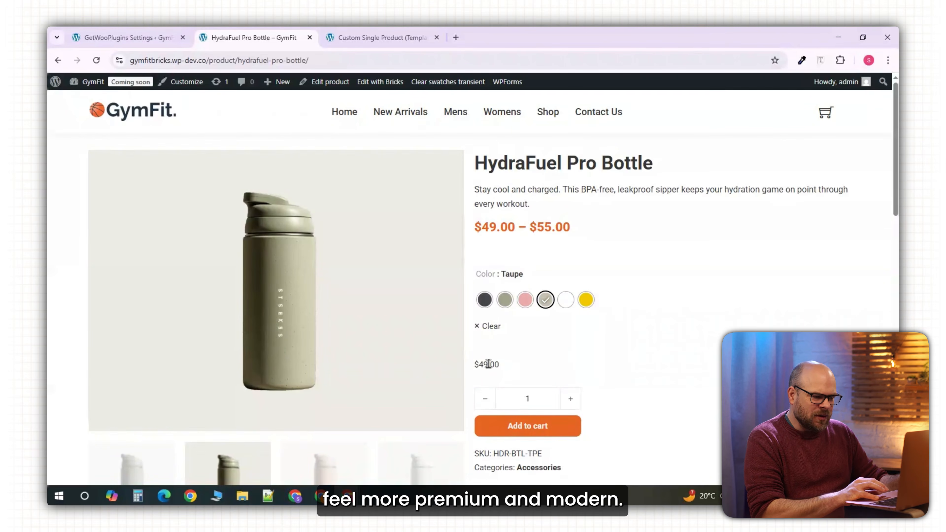